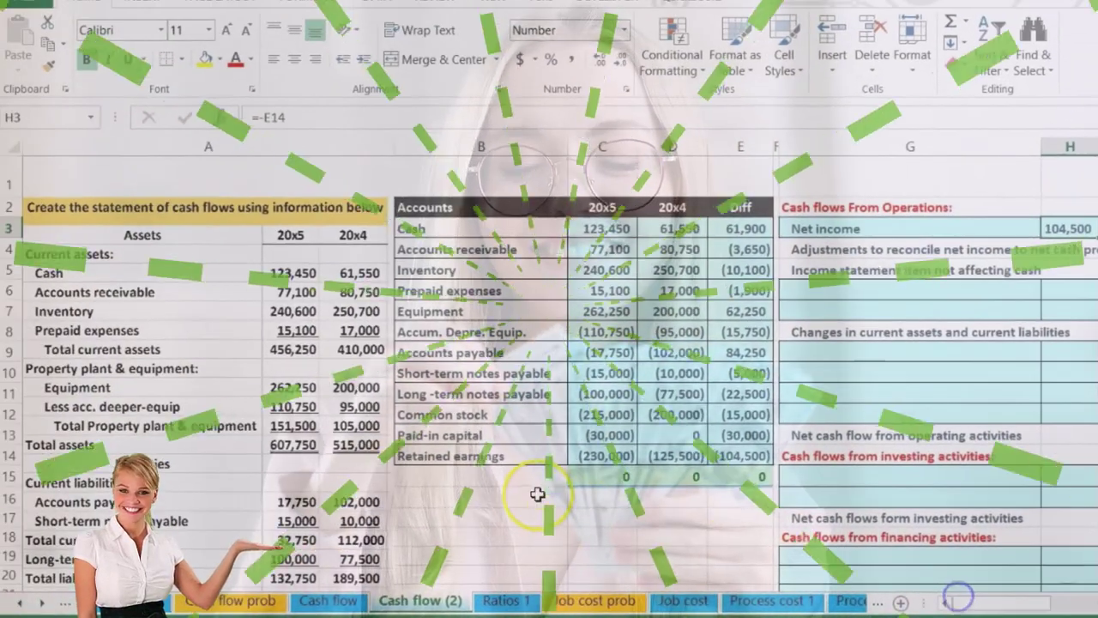
Review the balance sheet, income statement and transaction notes, and the empty cash flow template alongside them
{"action": "scroll", "coordinate": [537, 492], "scroll_direction": "down", "scroll_amount": 3}
{"action": "scroll", "coordinate": [537, 493], "scroll_direction": "down", "scroll_amount": 6}
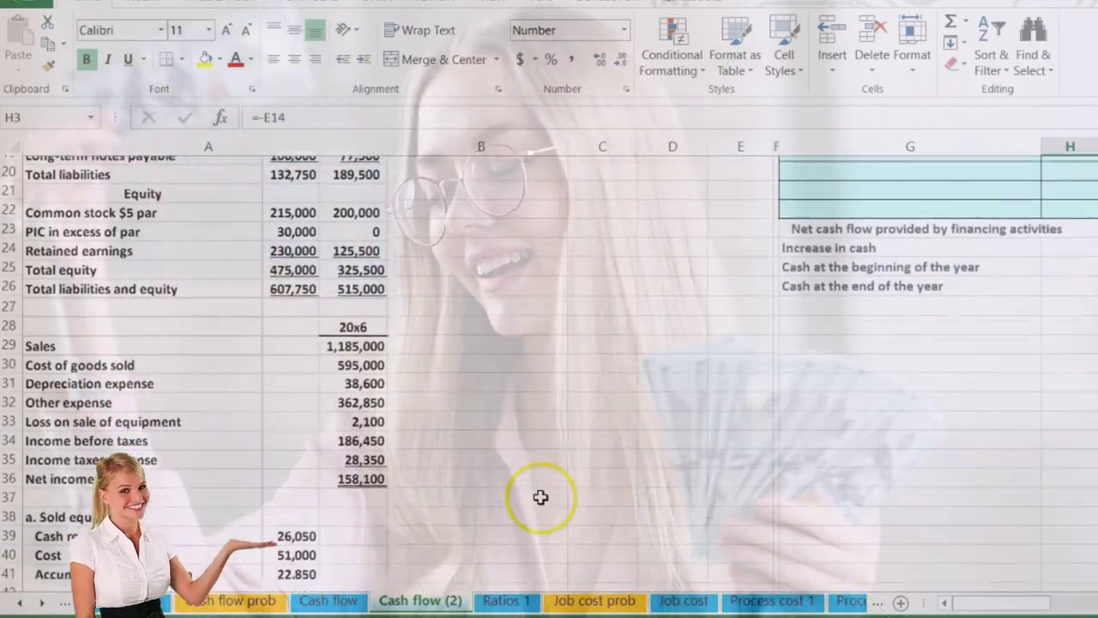
{"action": "scroll", "coordinate": [543, 498], "scroll_direction": "down", "scroll_amount": 1}
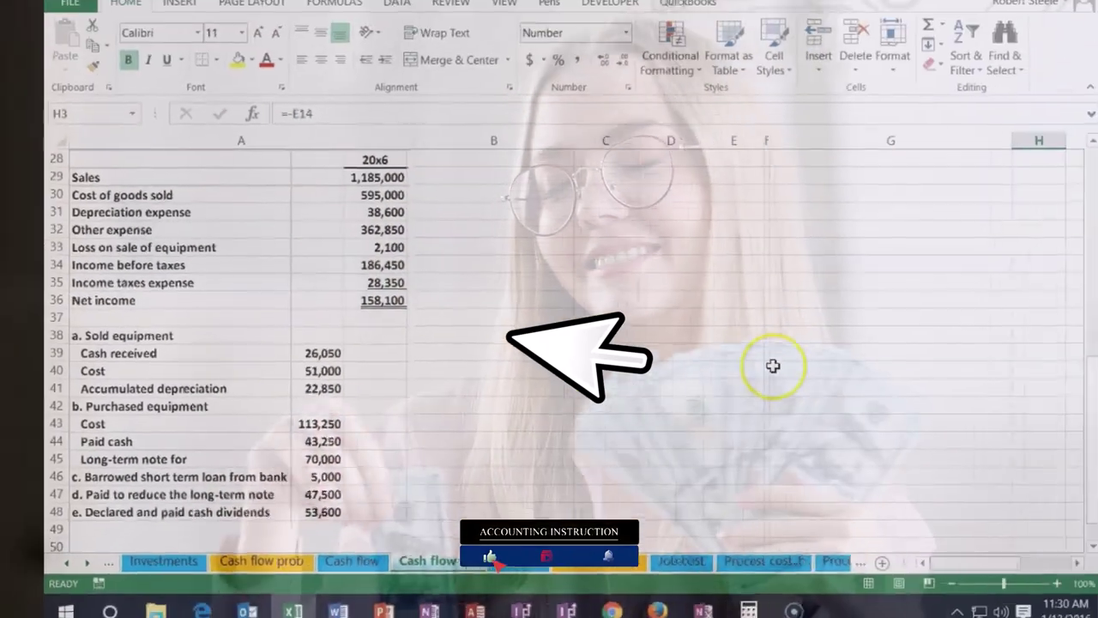
{"action": "scroll", "coordinate": [959, 424], "scroll_direction": "up", "scroll_amount": 4}
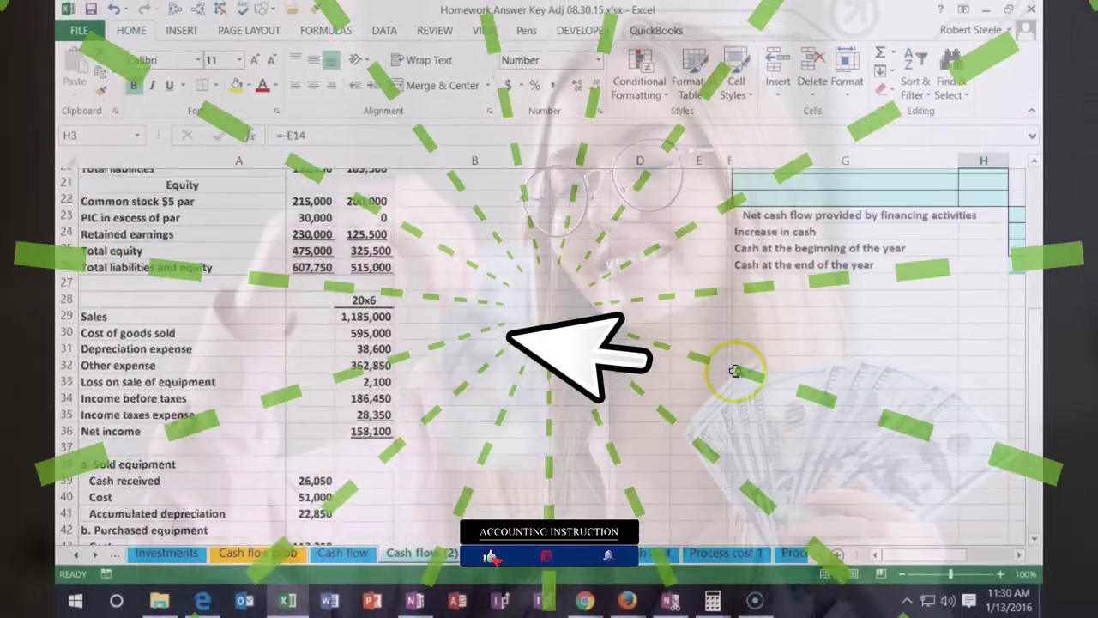
{"action": "left_click_drag", "start_coordinate": [892, 554], "coordinate": [895, 553]}
{"action": "scroll", "coordinate": [890, 536], "scroll_direction": "up", "scroll_amount": 3}
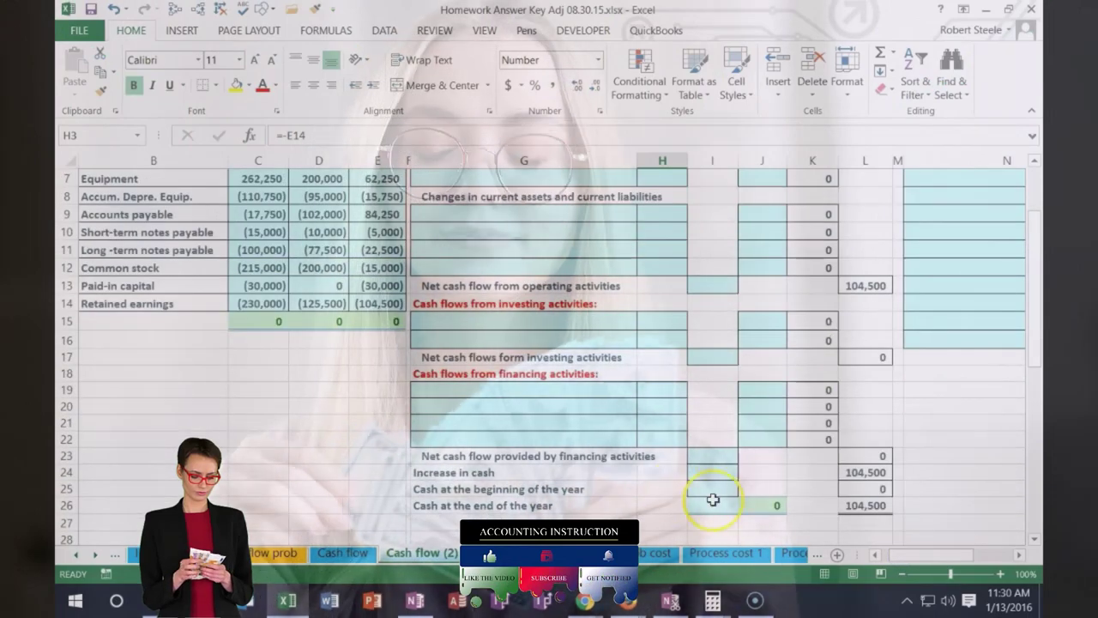
{"action": "scroll", "coordinate": [690, 492], "scroll_direction": "up", "scroll_amount": 2}
Fill the Net income amount in H3 of the operating section with yellow
{"action": "left_click", "coordinate": [390, 427]}
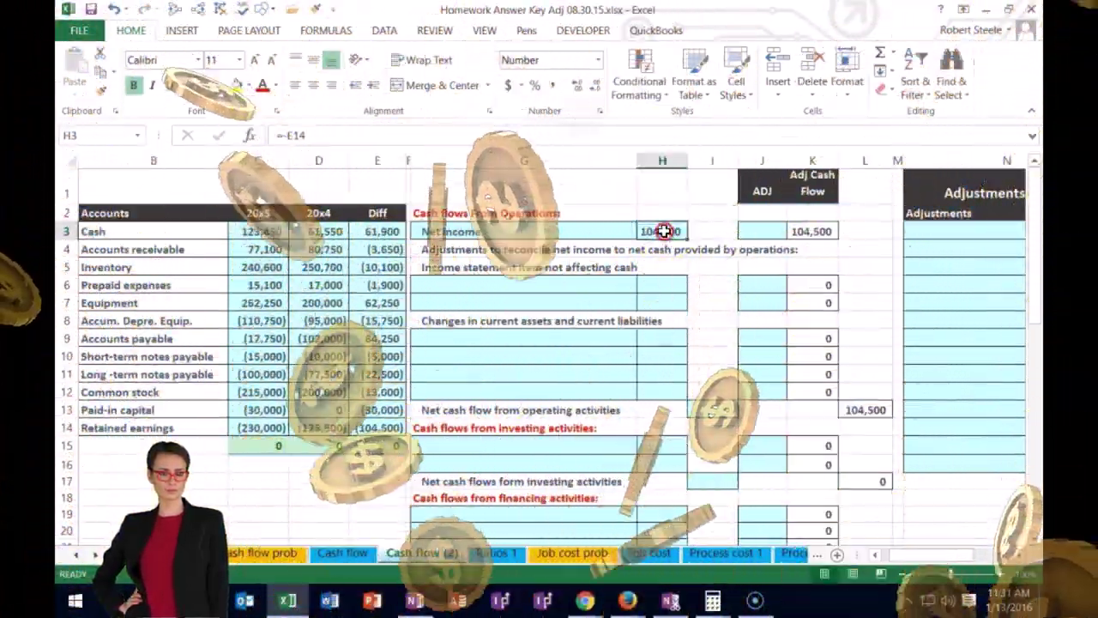
{"action": "right_click", "coordinate": [674, 234]}
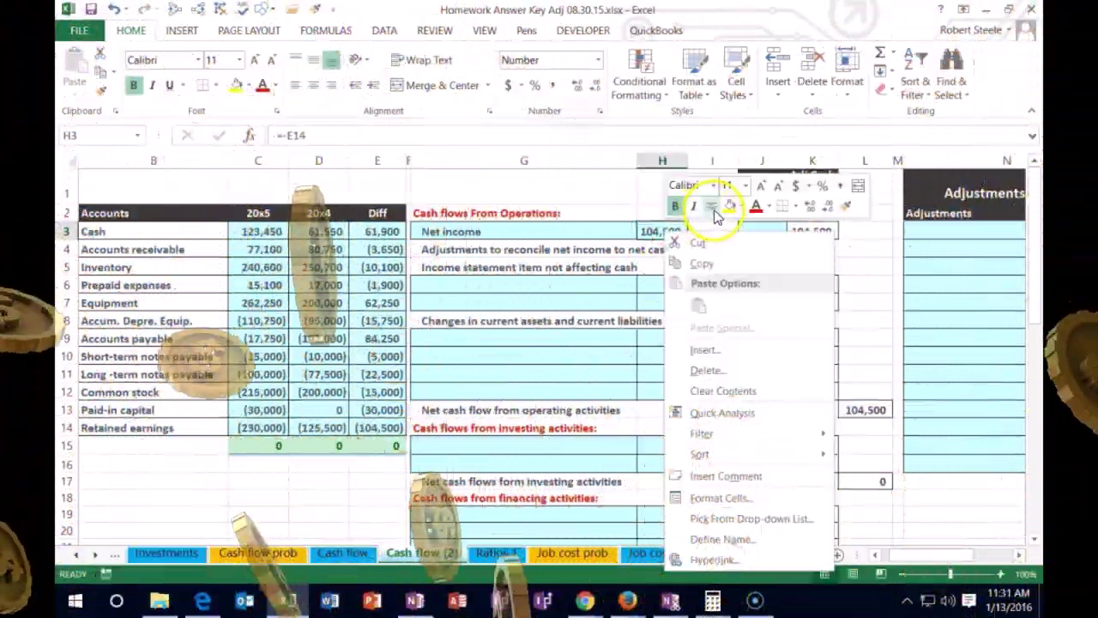
{"action": "left_click", "coordinate": [729, 206]}
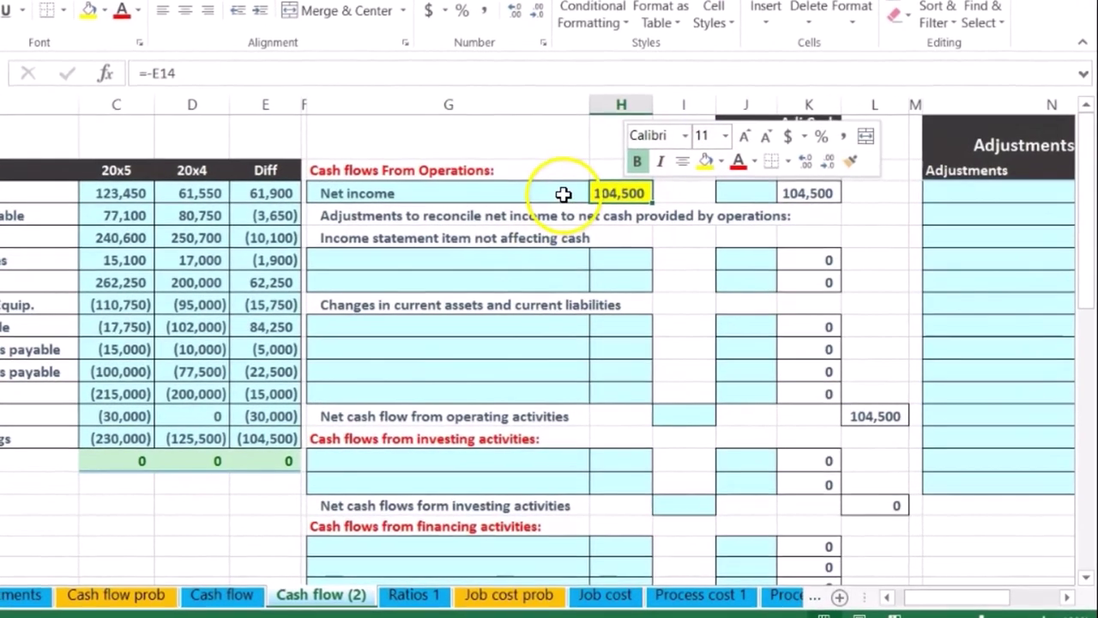
{"action": "left_click", "coordinate": [596, 218]}
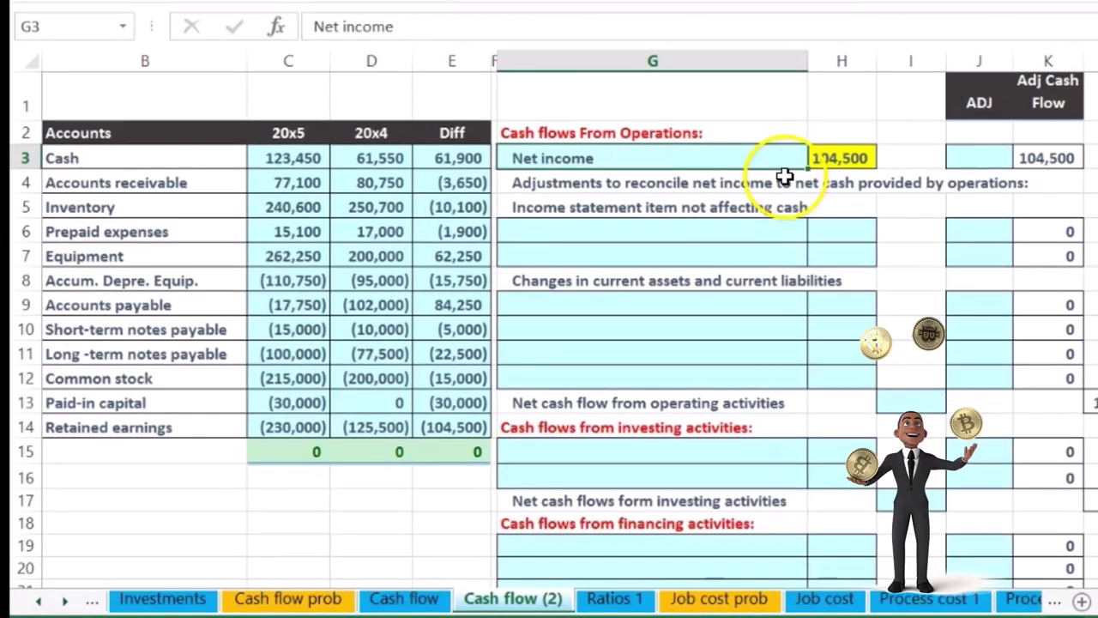
Fill the Retained earnings difference in E14 with light green to mark it as used
{"action": "left_click", "coordinate": [452, 426]}
{"action": "right_click", "coordinate": [452, 426]}
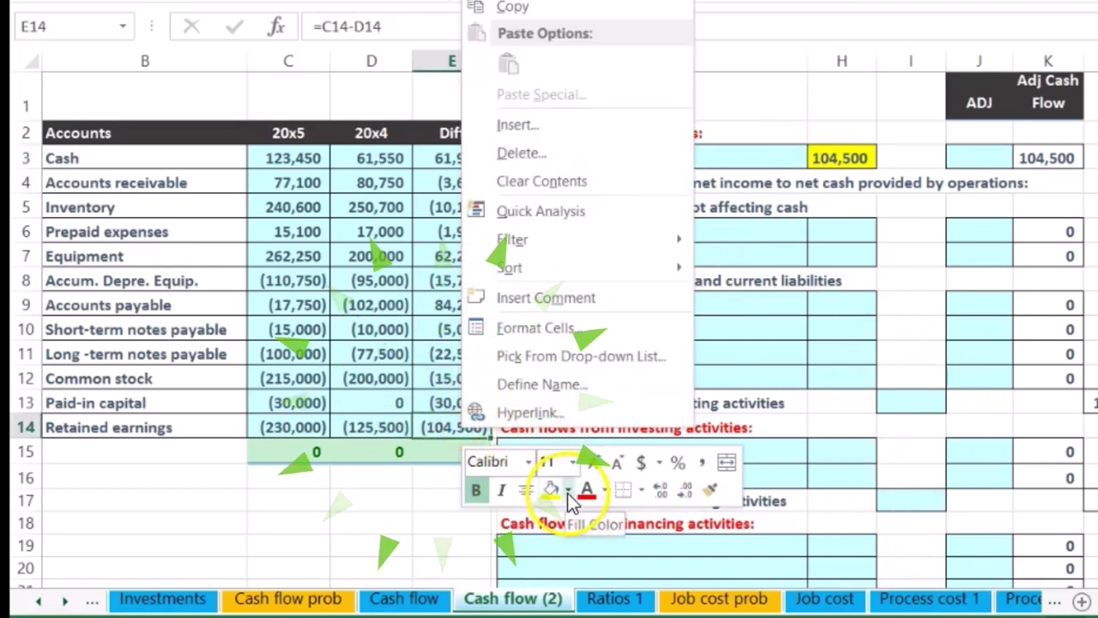
{"action": "left_click", "coordinate": [567, 489]}
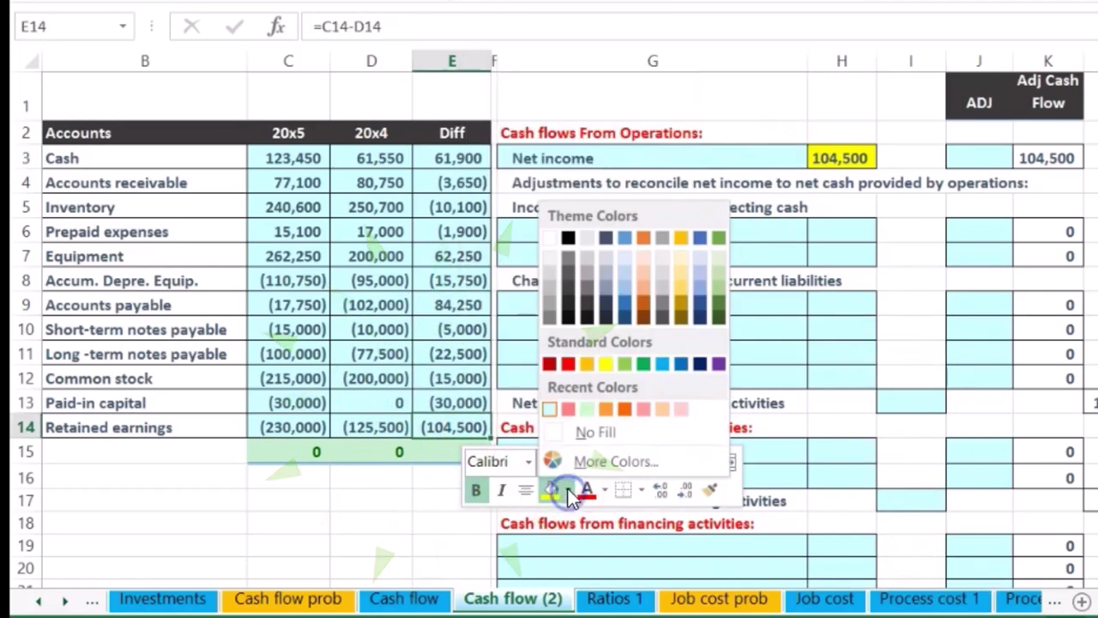
{"action": "left_click", "coordinate": [628, 362]}
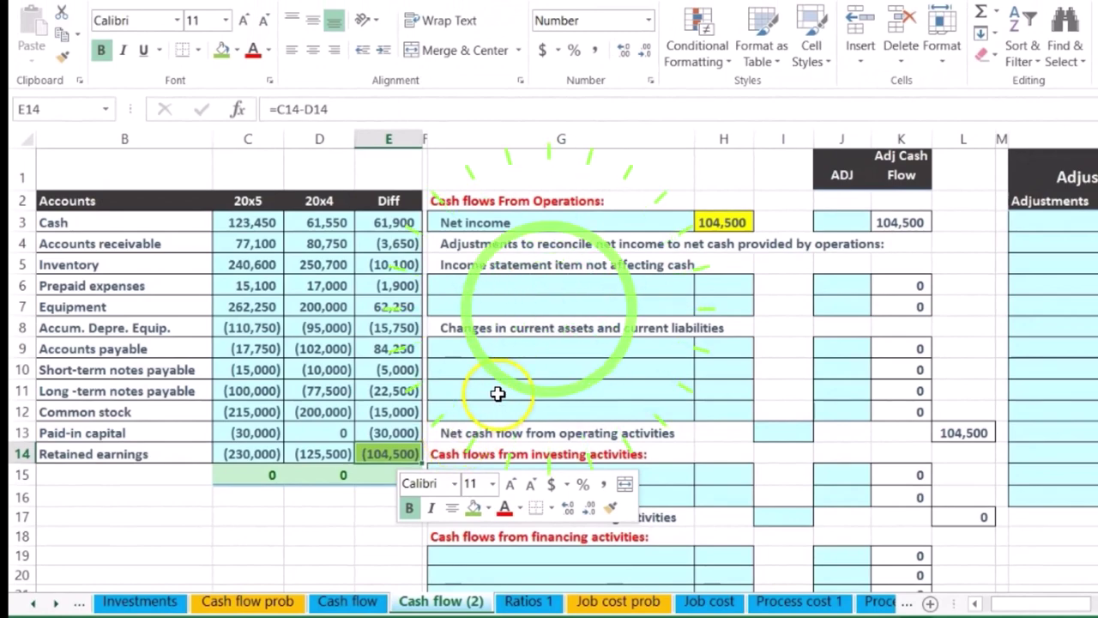
Examine the Accounts receivable and Inventory rows and their differences against the investing and financing activity headings
{"action": "left_click_drag", "start_coordinate": [180, 243], "coordinate": [347, 263]}
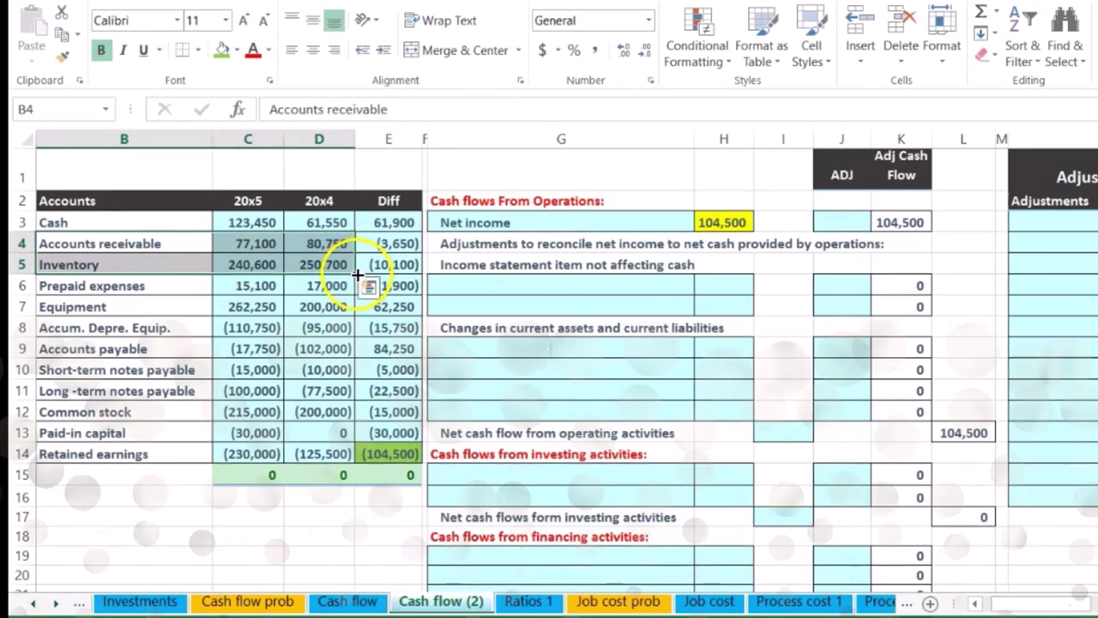
{"action": "left_click", "coordinate": [188, 242]}
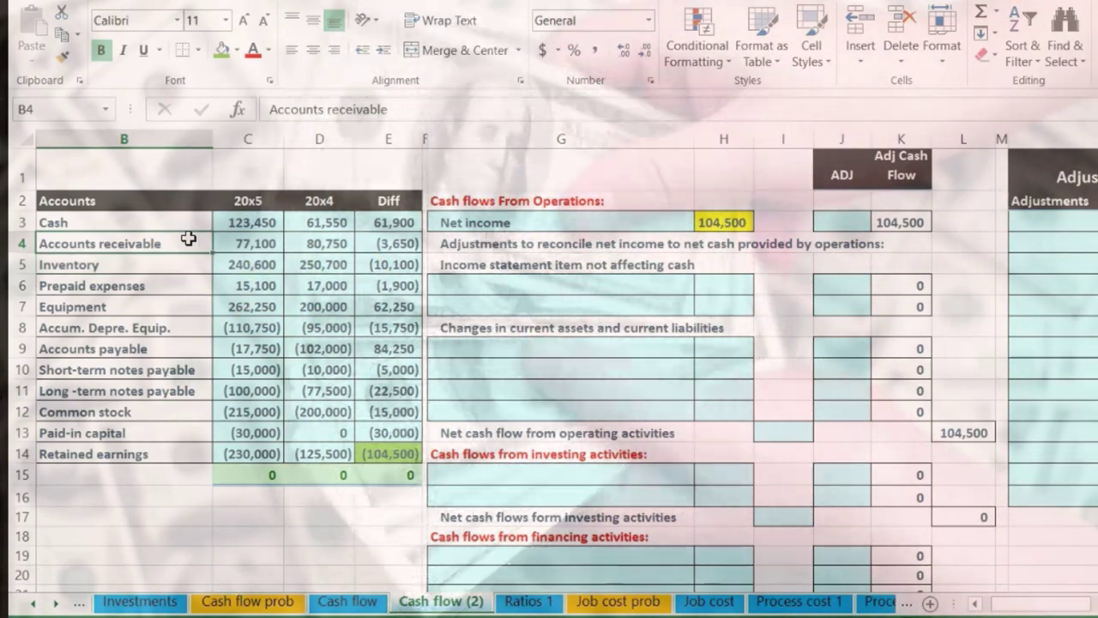
{"action": "left_click", "coordinate": [369, 243]}
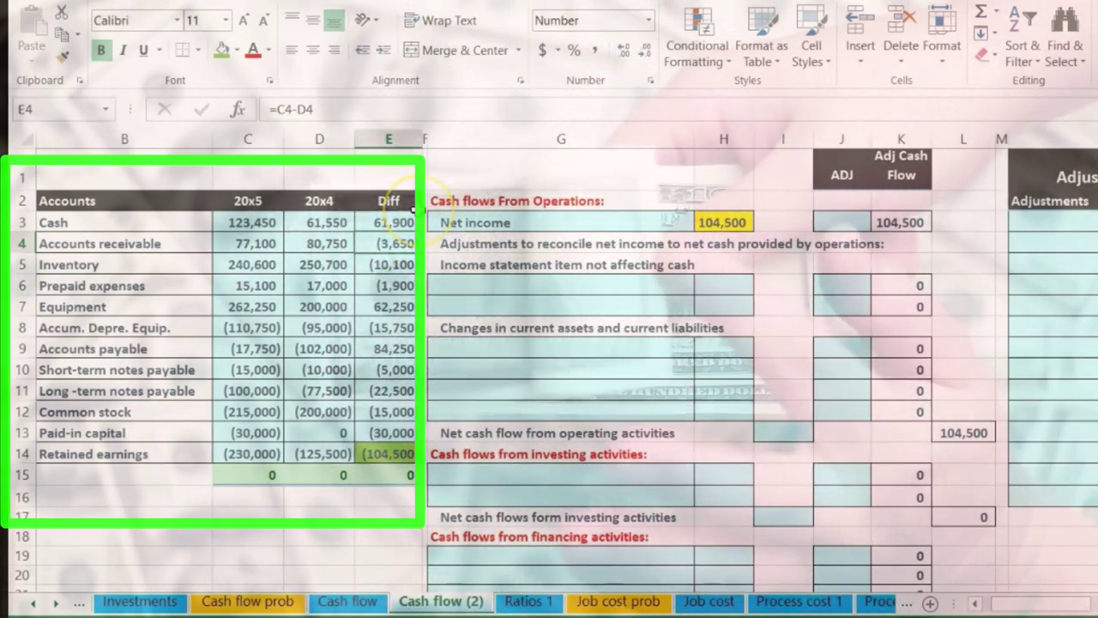
{"action": "left_click", "coordinate": [444, 455]}
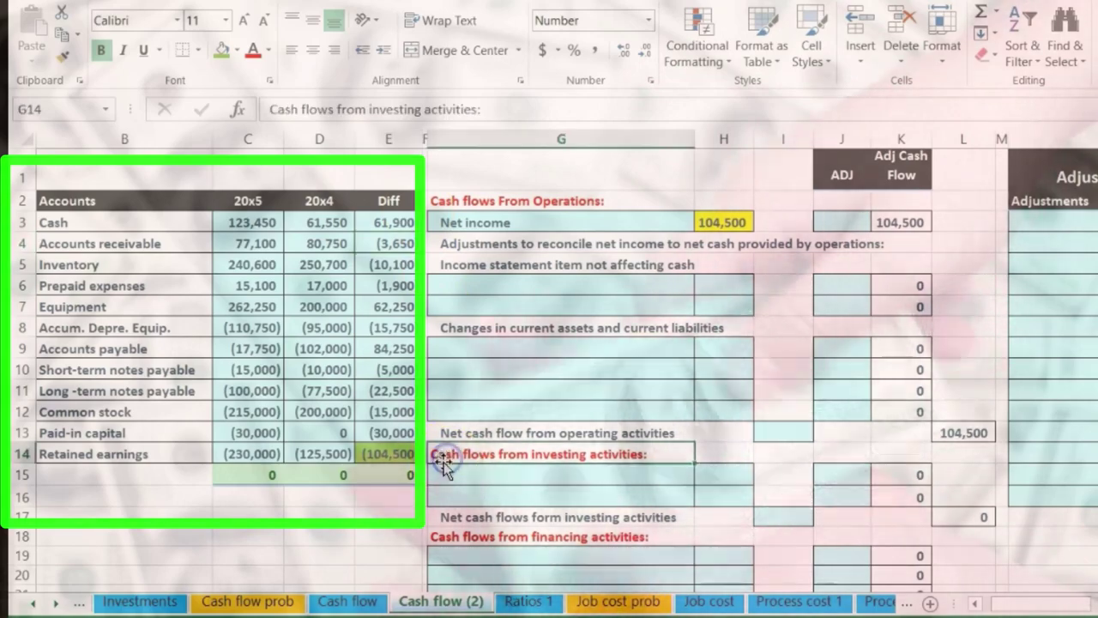
{"action": "left_click", "coordinate": [444, 537]}
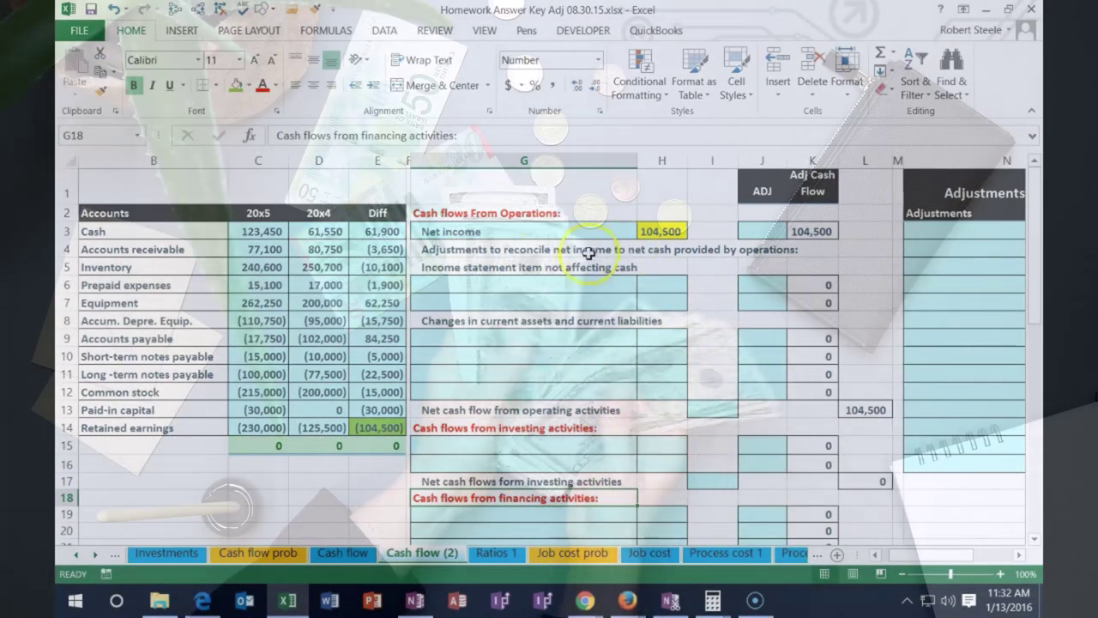
Enter the label "(increase) decrease in AR" in G9 under changes in current assets and current liabilities
{"action": "left_click", "coordinate": [214, 246]}
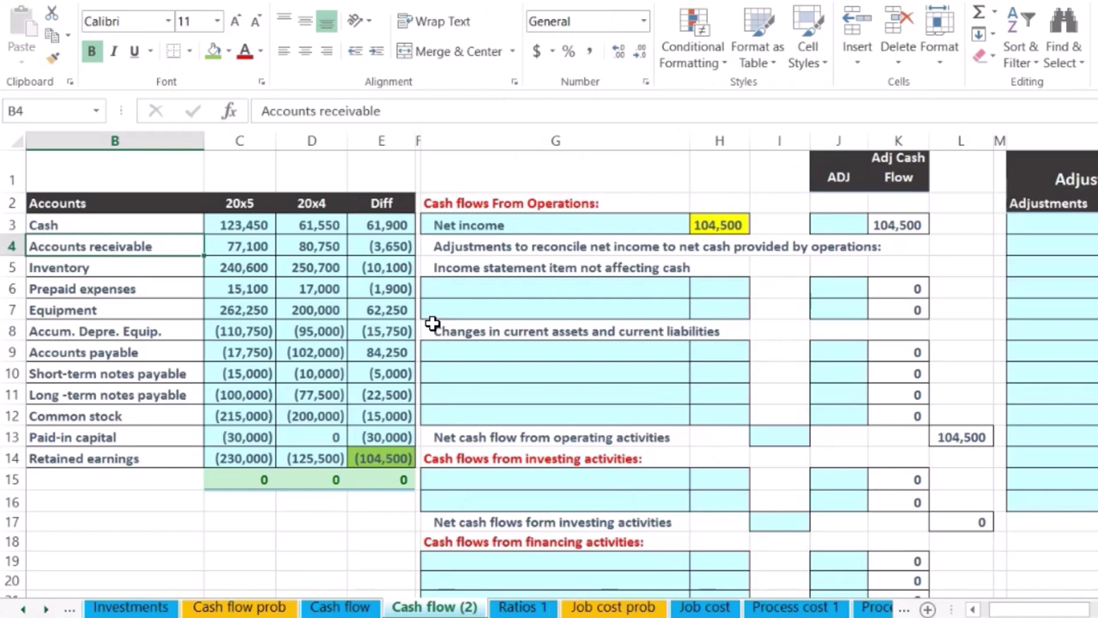
{"action": "left_click", "coordinate": [440, 344]}
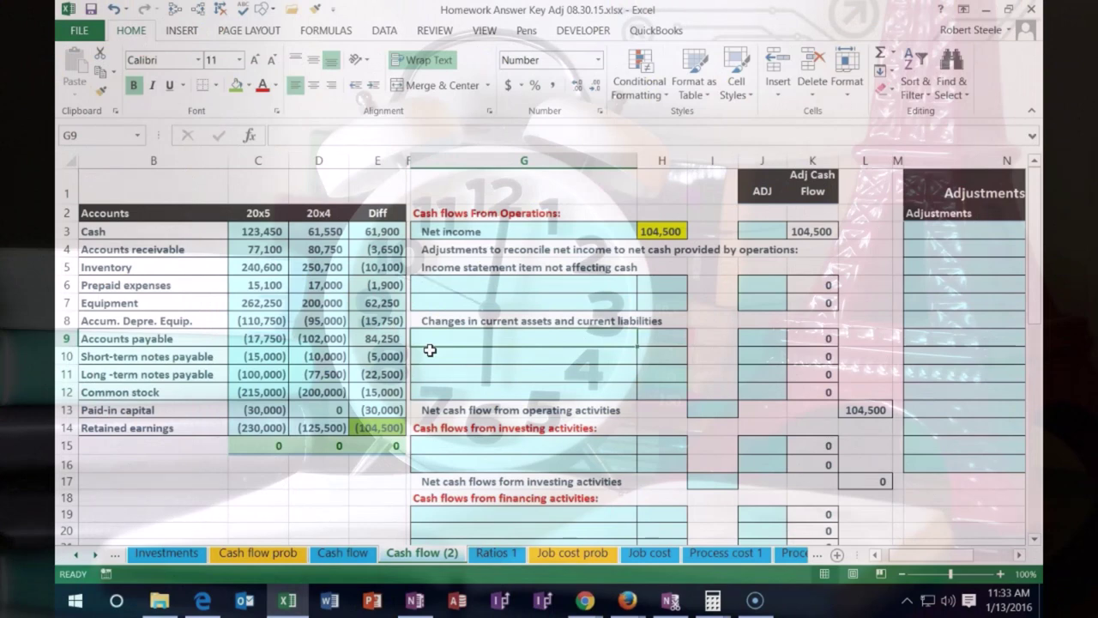
{"action": "type", "text": "(increase) decrea"}
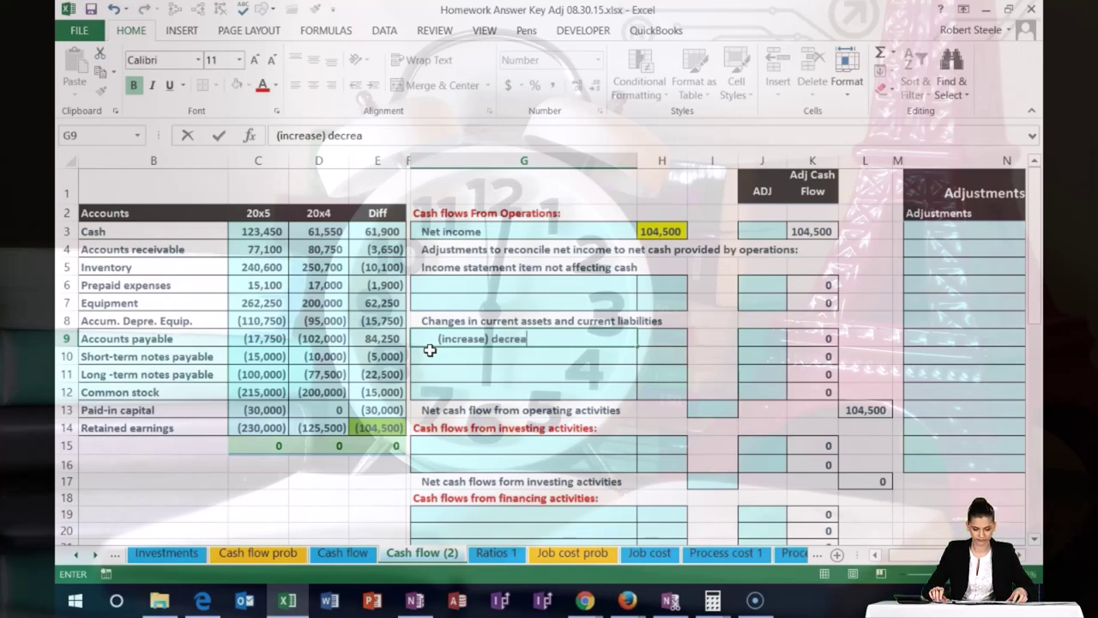
{"action": "key", "text": "BackSpace"}
{"action": "type", "text": "se in AR"}
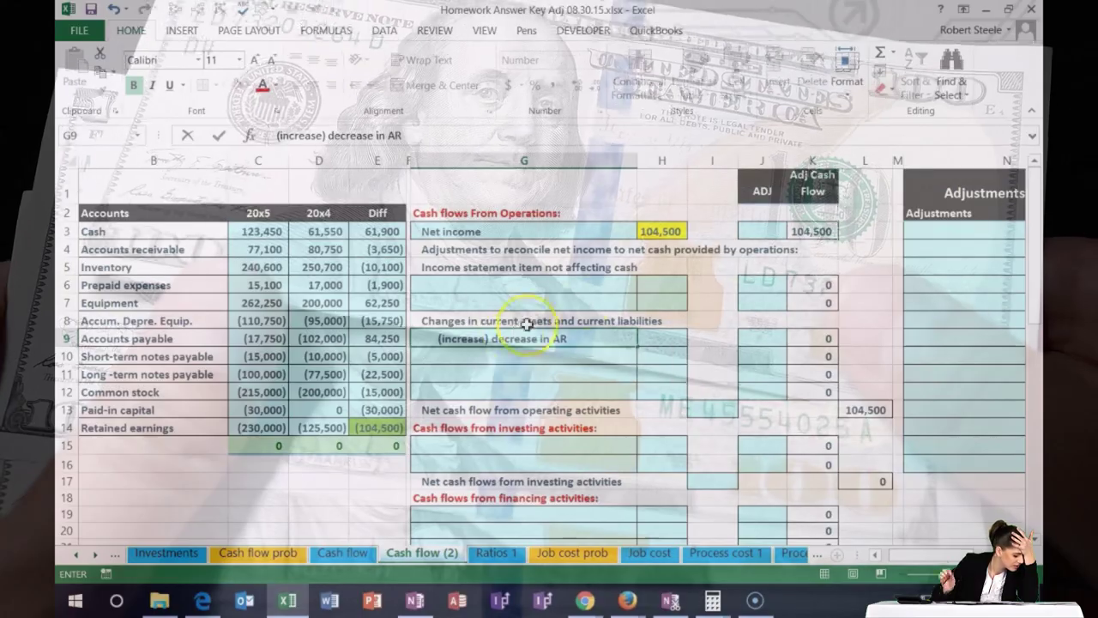
{"action": "left_click", "coordinate": [623, 283]}
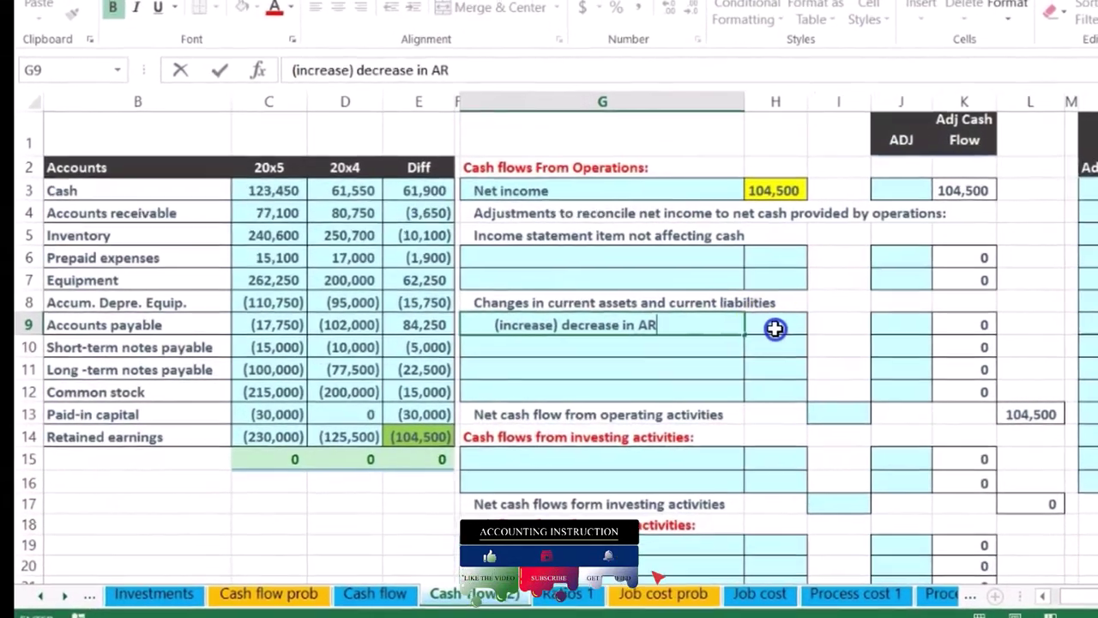
Enter a formula in H9 that returns the Accounts receivable difference with its sign reversed, -E4
{"action": "left_click", "coordinate": [662, 341]}
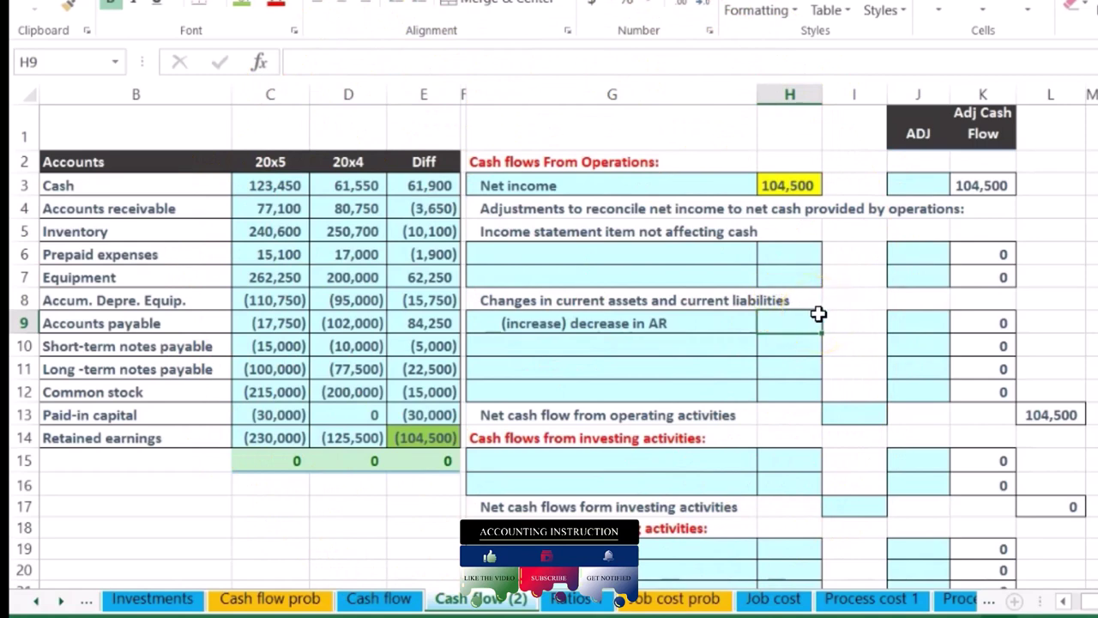
{"action": "left_click", "coordinate": [812, 318]}
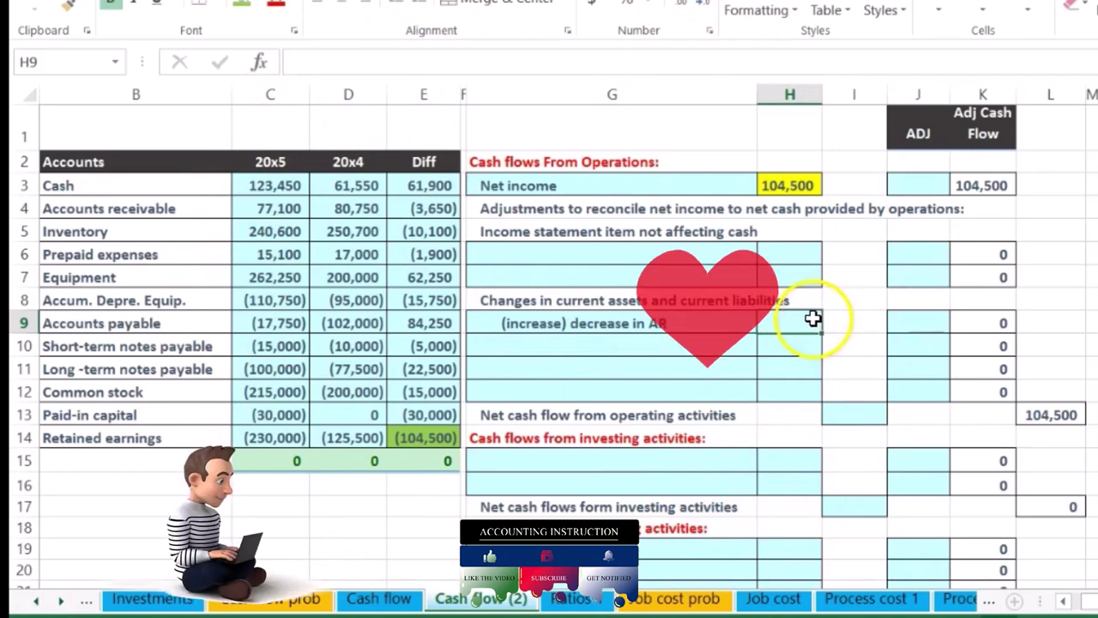
{"action": "double_click", "coordinate": [813, 318]}
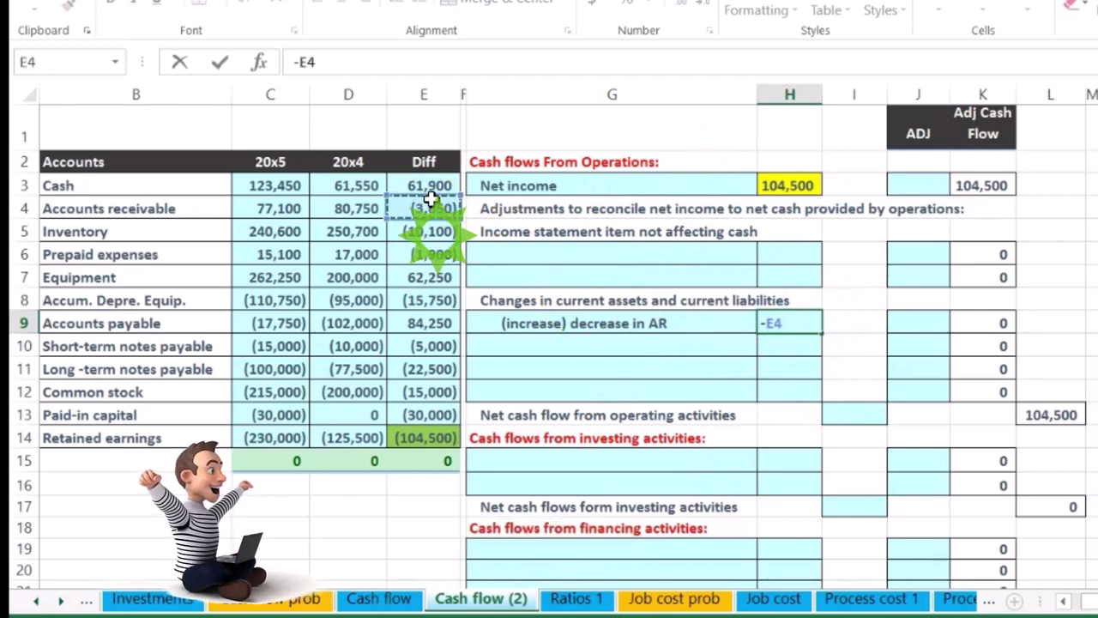
{"action": "key", "text": "Return"}
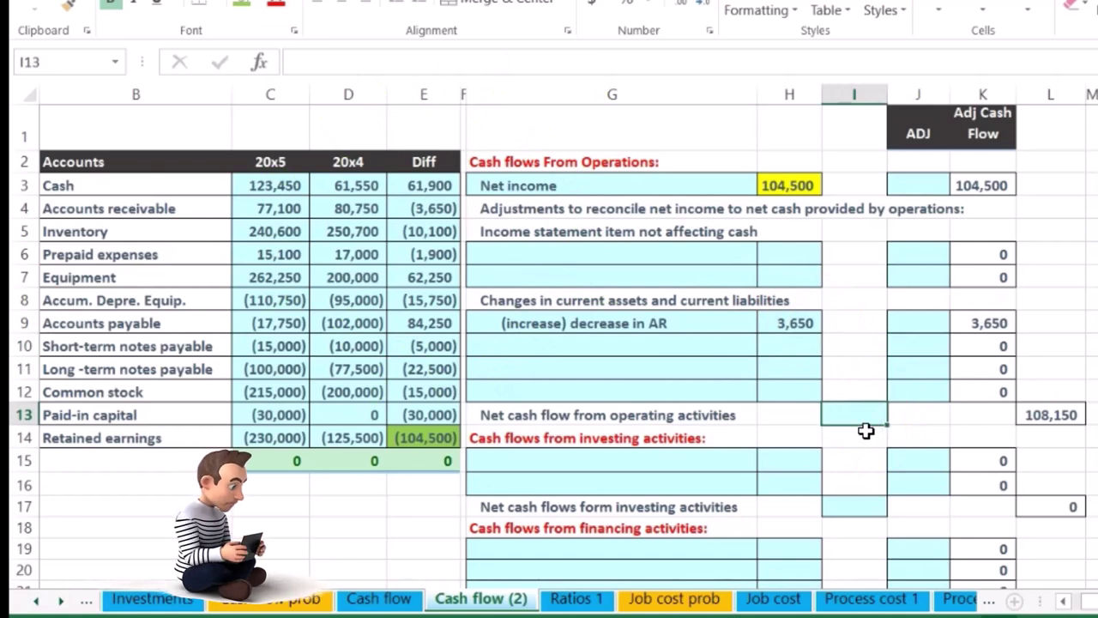
Calculate net cash flow from operating activities in I13 as the sum of H3:H12
{"action": "type", "text": "=sum("}
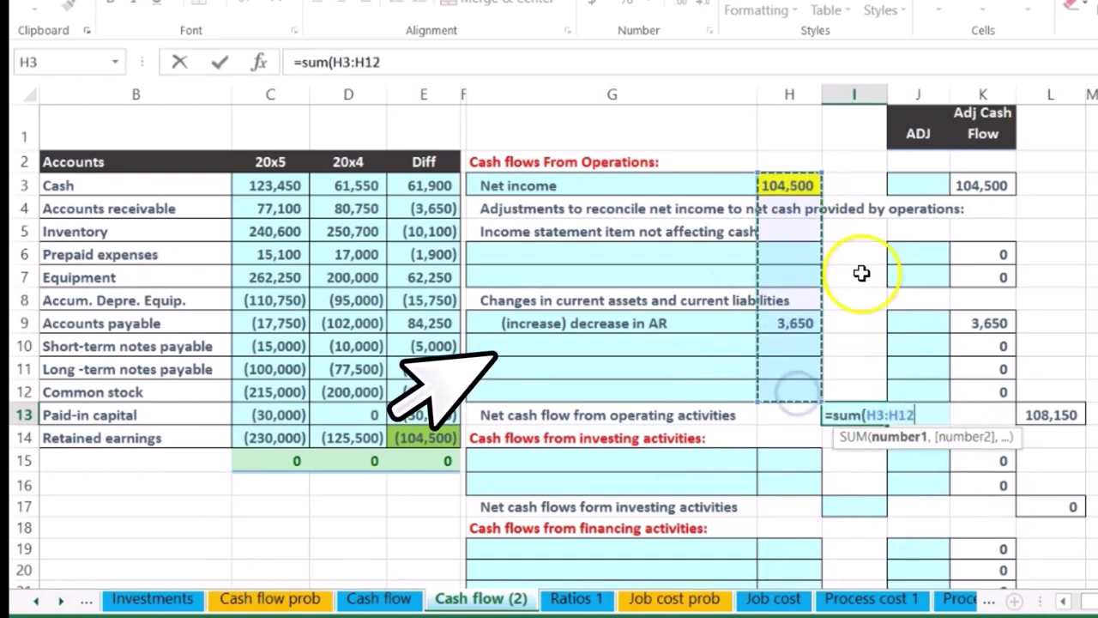
{"action": "key", "text": "Return"}
{"action": "left_click", "coordinate": [861, 415]}
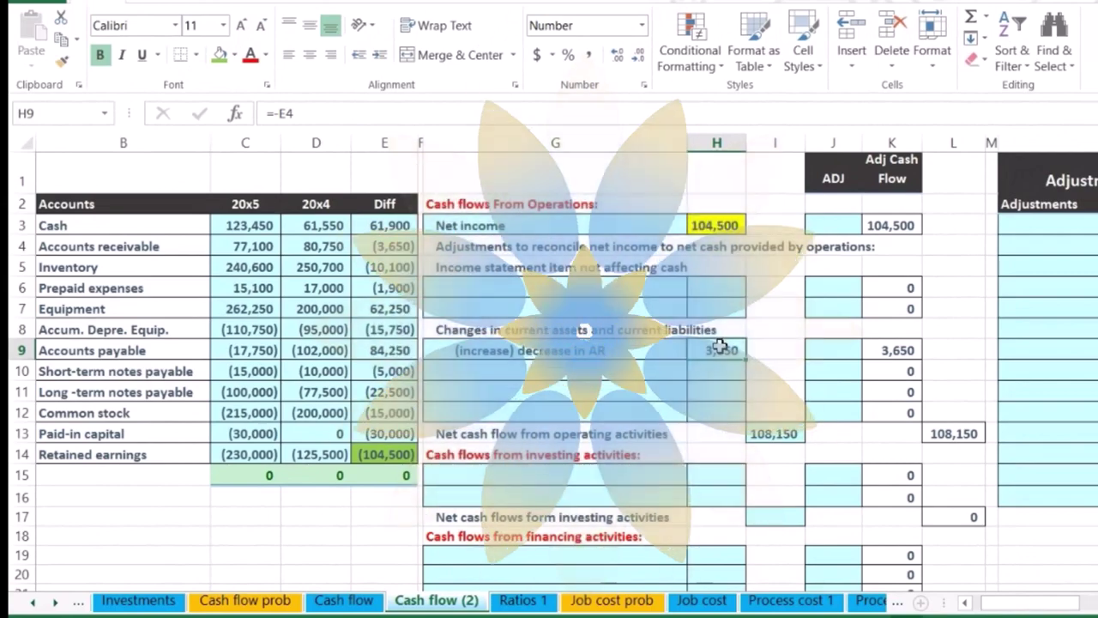
{"action": "left_click", "coordinate": [708, 348]}
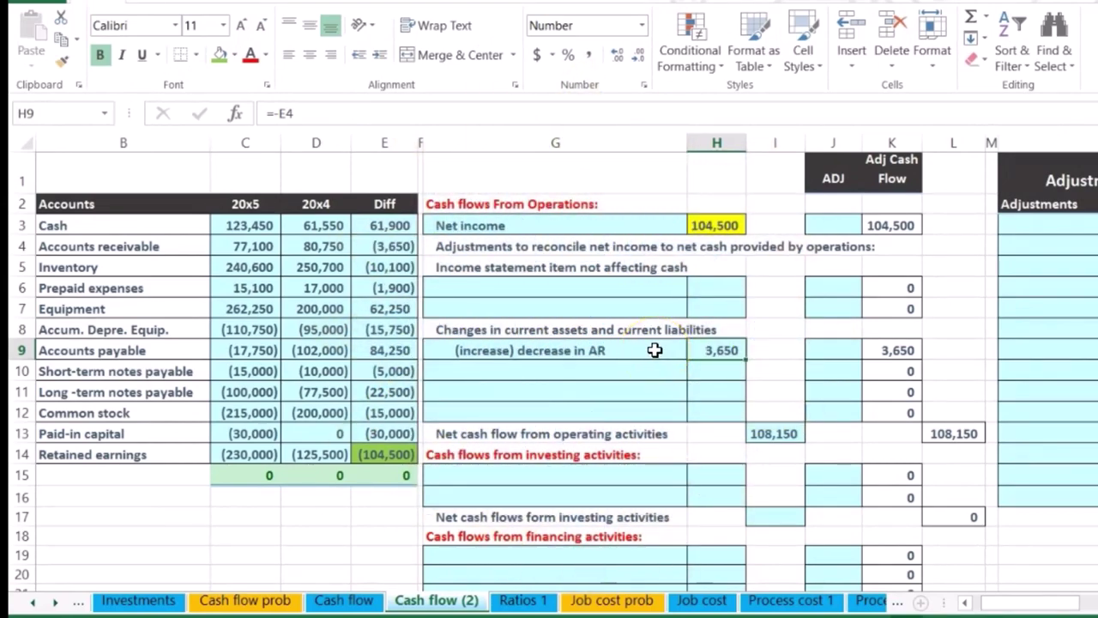
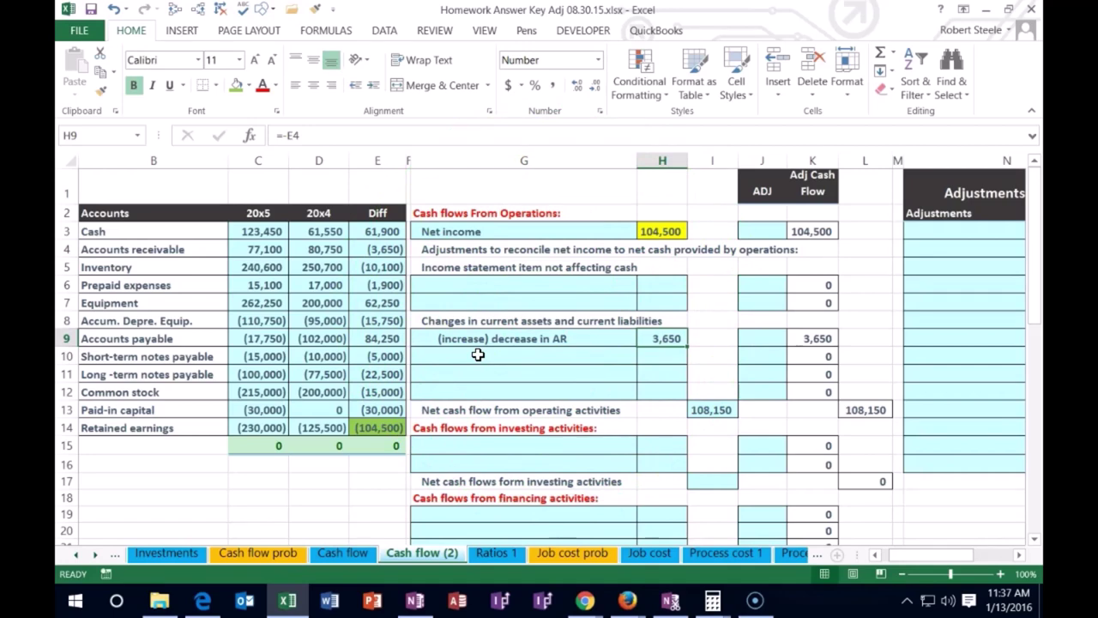
Fill the Accounts receivable difference in E4 with the same green as the Retained earnings difference
{"action": "left_click", "coordinate": [680, 230]}
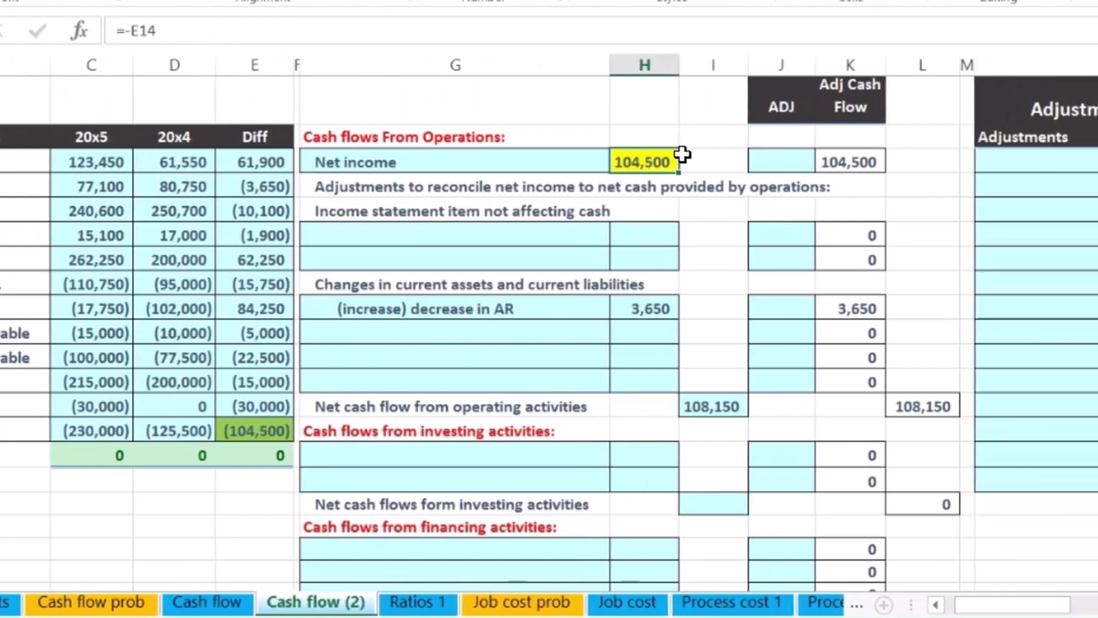
{"action": "left_click", "coordinate": [569, 307]}
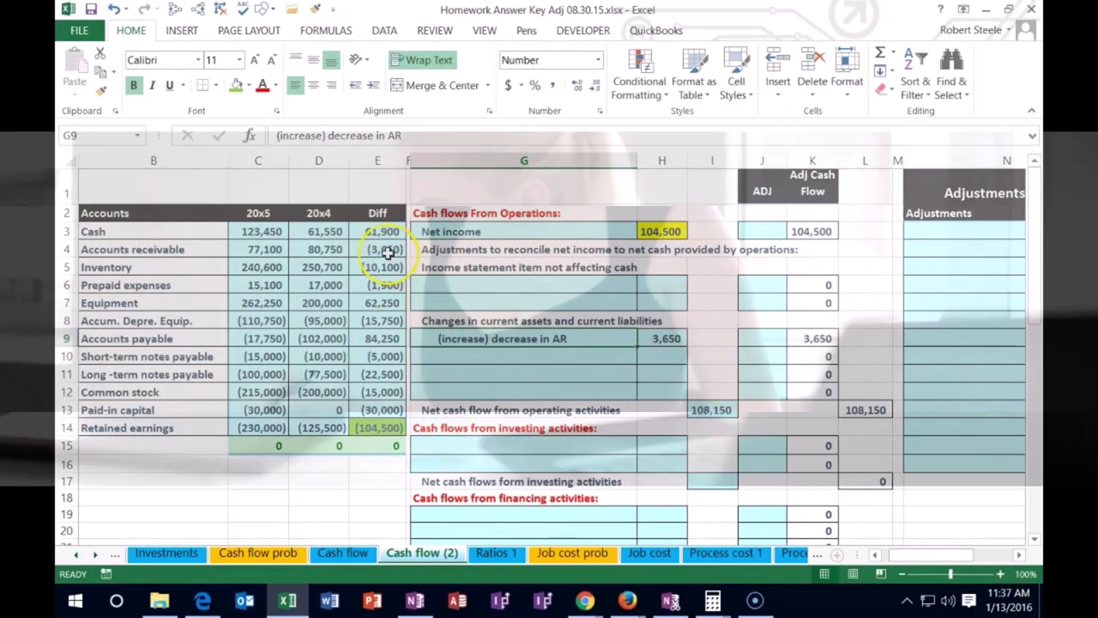
{"action": "right_click", "coordinate": [388, 246]}
{"action": "left_click", "coordinate": [450, 215]}
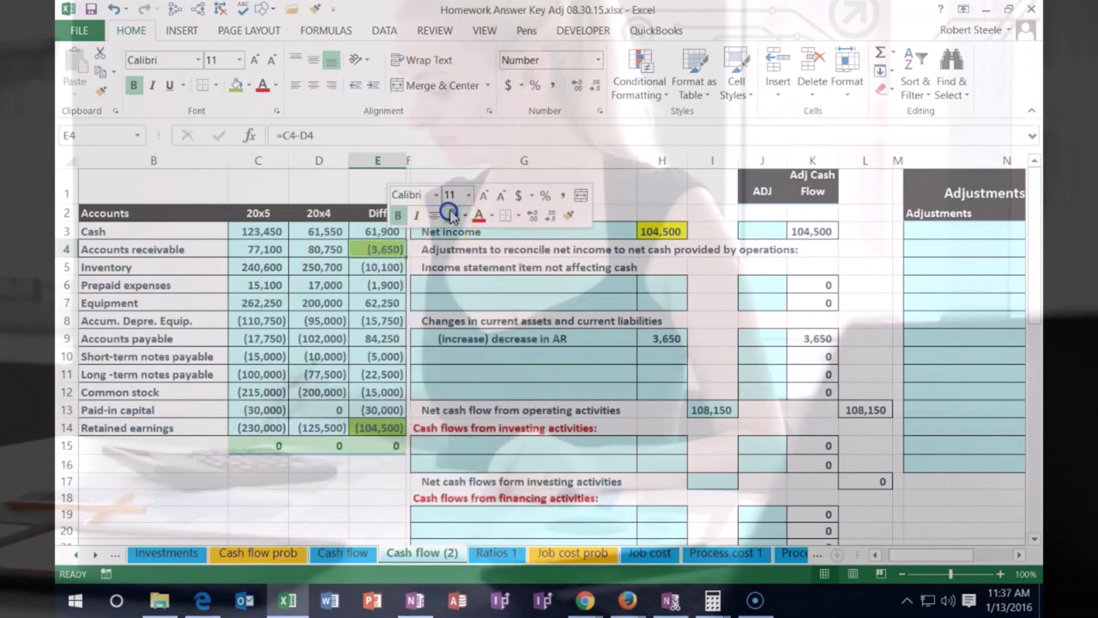
Copy the AR label down to G10 and change it to "(increase) decrease in Inventory"
{"action": "left_click", "coordinate": [146, 267]}
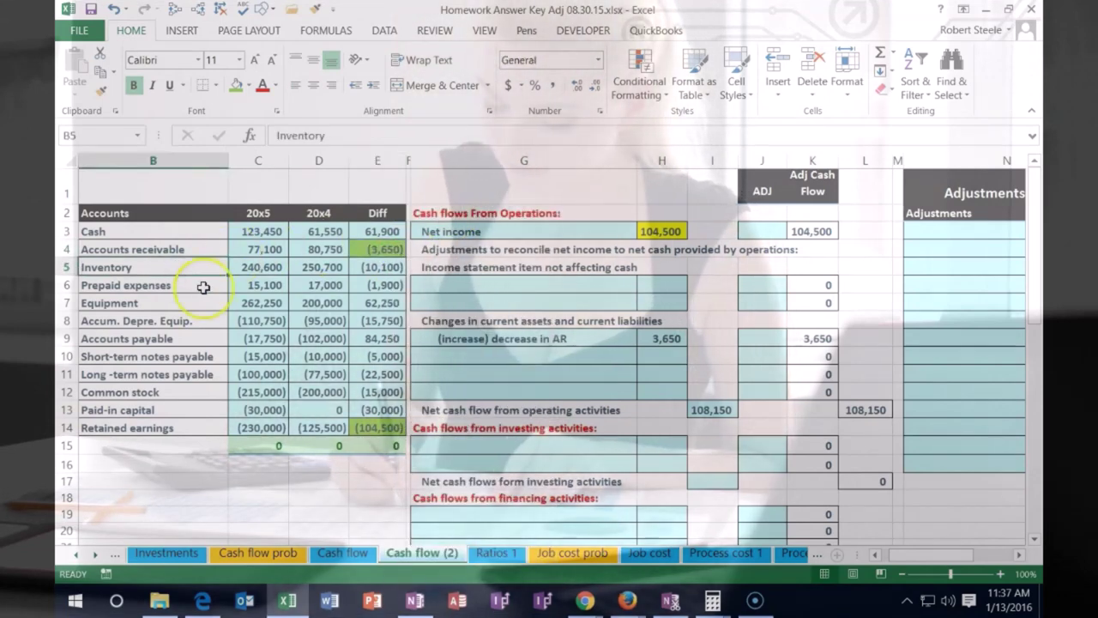
{"action": "left_click", "coordinate": [433, 359]}
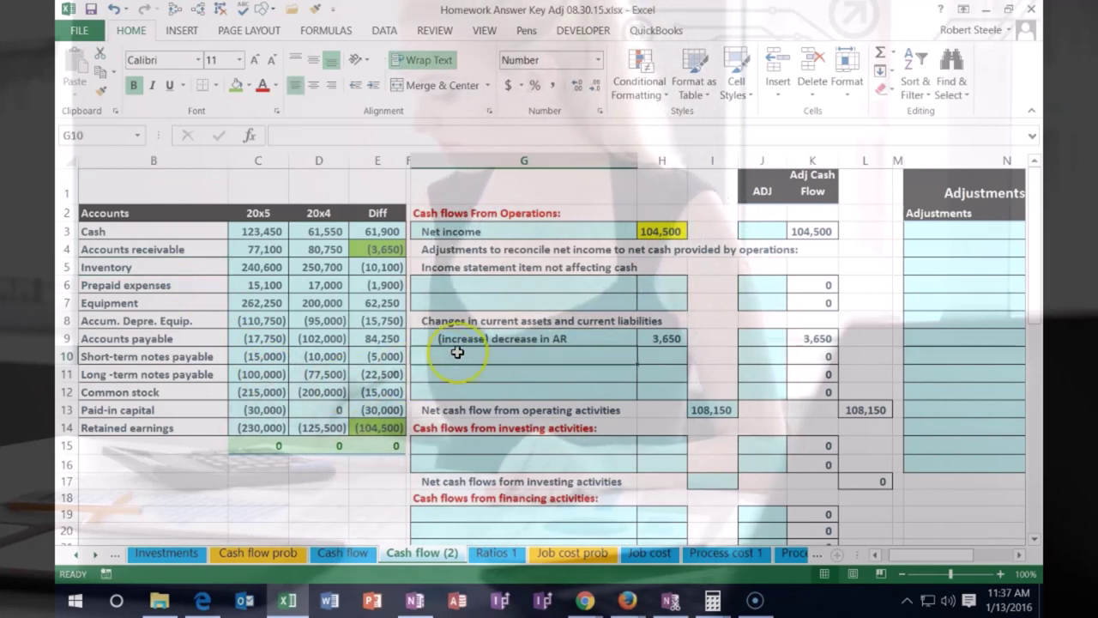
{"action": "left_click", "coordinate": [534, 340]}
{"action": "left_click_drag", "start_coordinate": [637, 346], "coordinate": [636, 365]}
{"action": "left_click", "coordinate": [589, 356]}
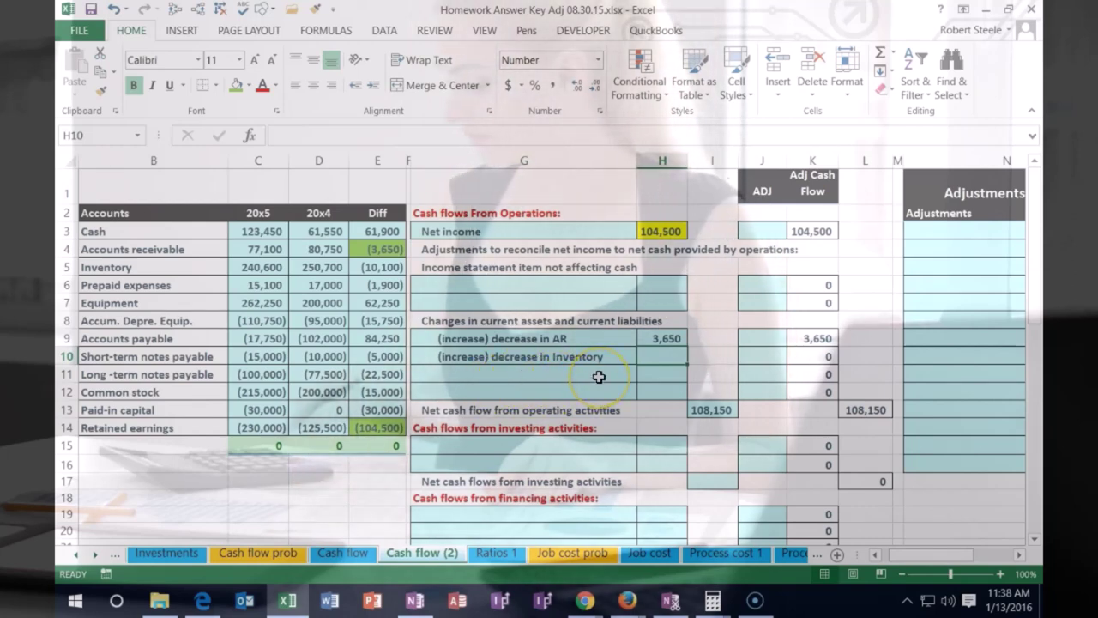
Enter the sign-reversed Inventory difference, -E5, in H10 and fill E5 with the same green as the Accounts receivable difference
{"action": "type", "text": "-"}
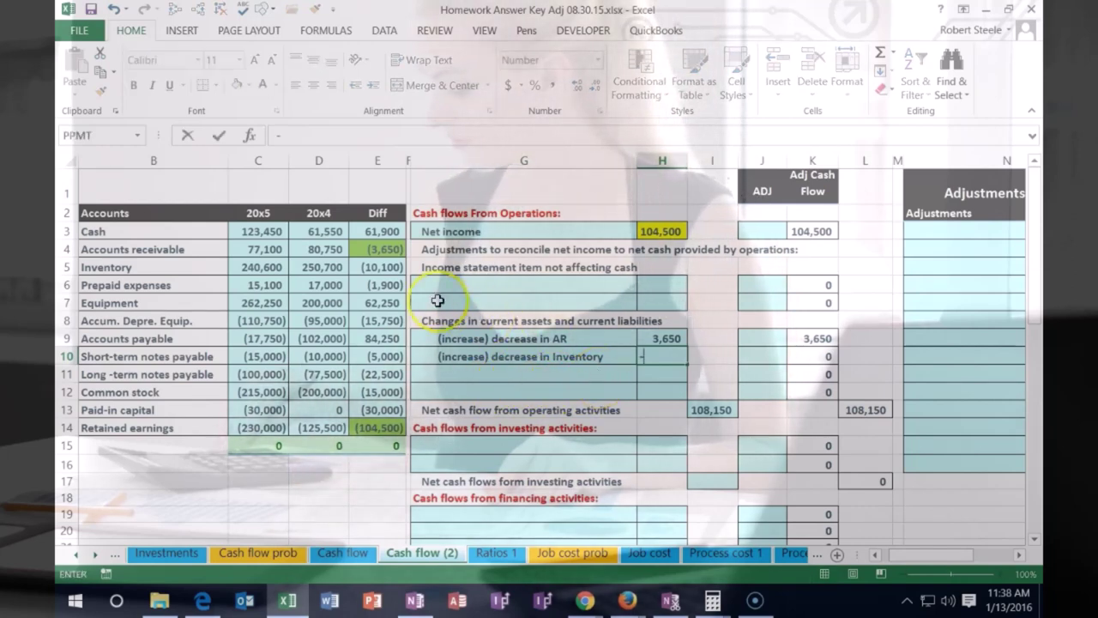
{"action": "left_click", "coordinate": [382, 266]}
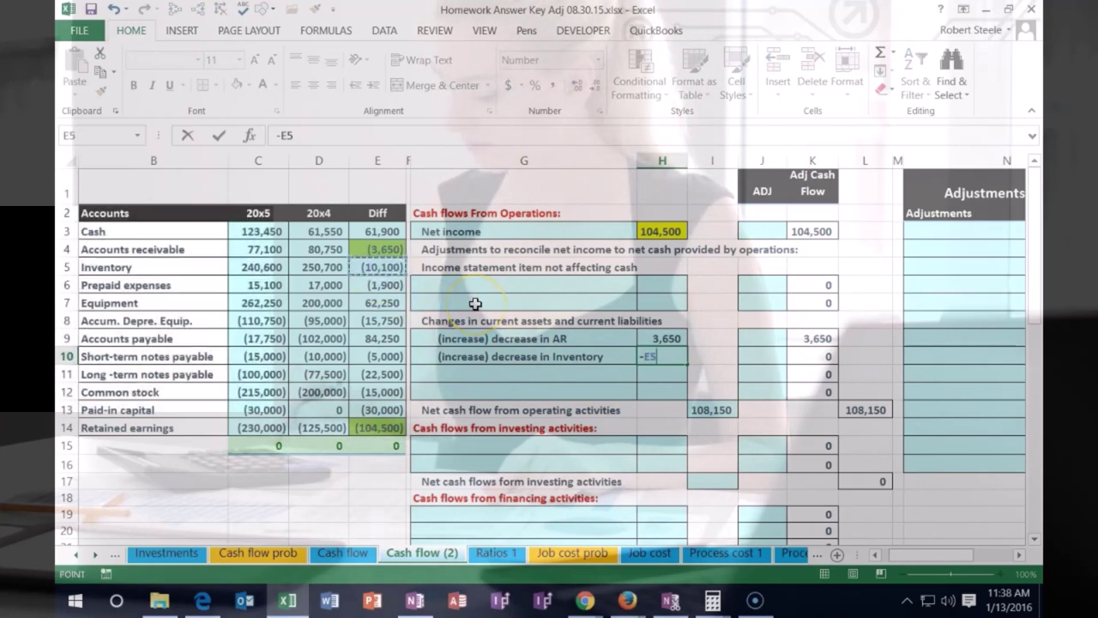
{"action": "key", "text": "Return"}
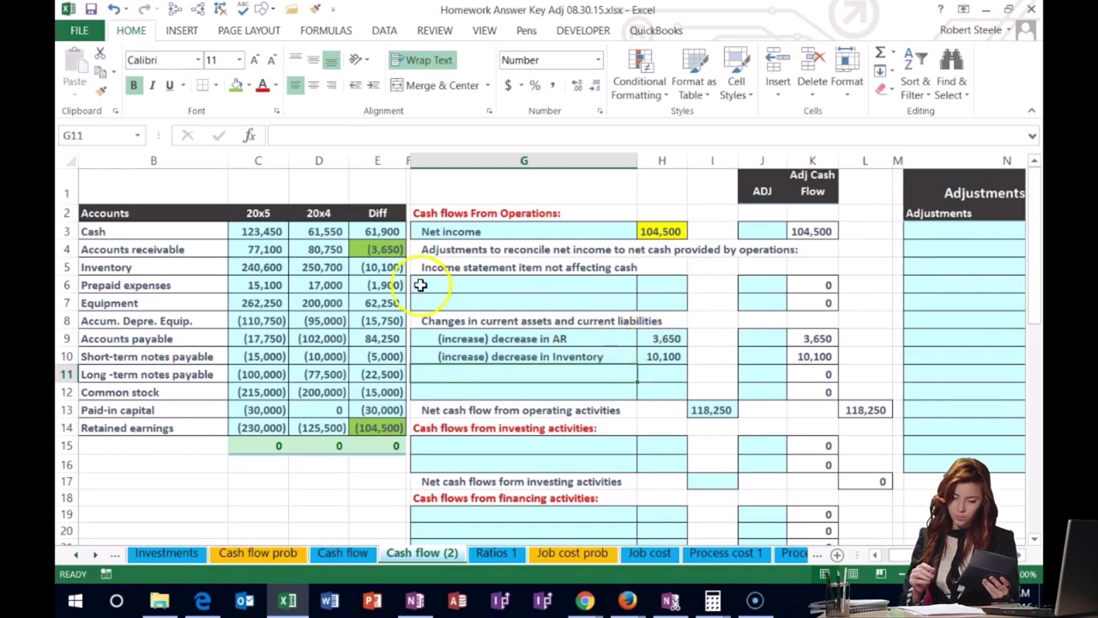
{"action": "left_click", "coordinate": [380, 267]}
{"action": "right_click", "coordinate": [382, 267]}
{"action": "left_click", "coordinate": [452, 215]}
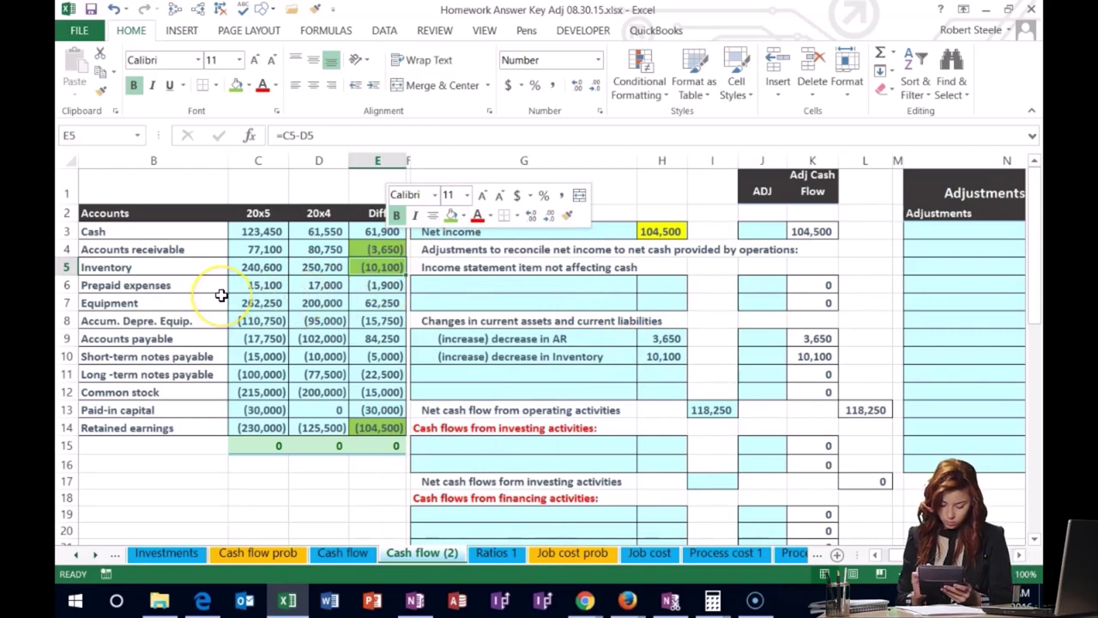
Copy the Inventory label down to G11, change it to "(increase) decrease in Prepaid exp", and enter the formula -E6 in H11
{"action": "left_click", "coordinate": [594, 356]}
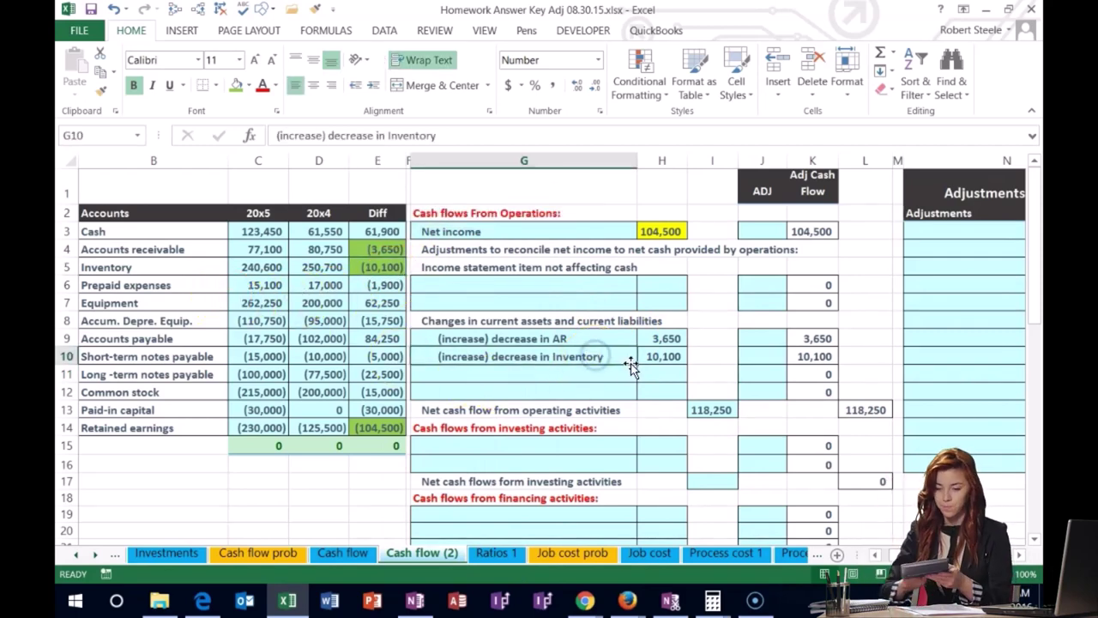
{"action": "left_click_drag", "start_coordinate": [637, 364], "coordinate": [641, 383]}
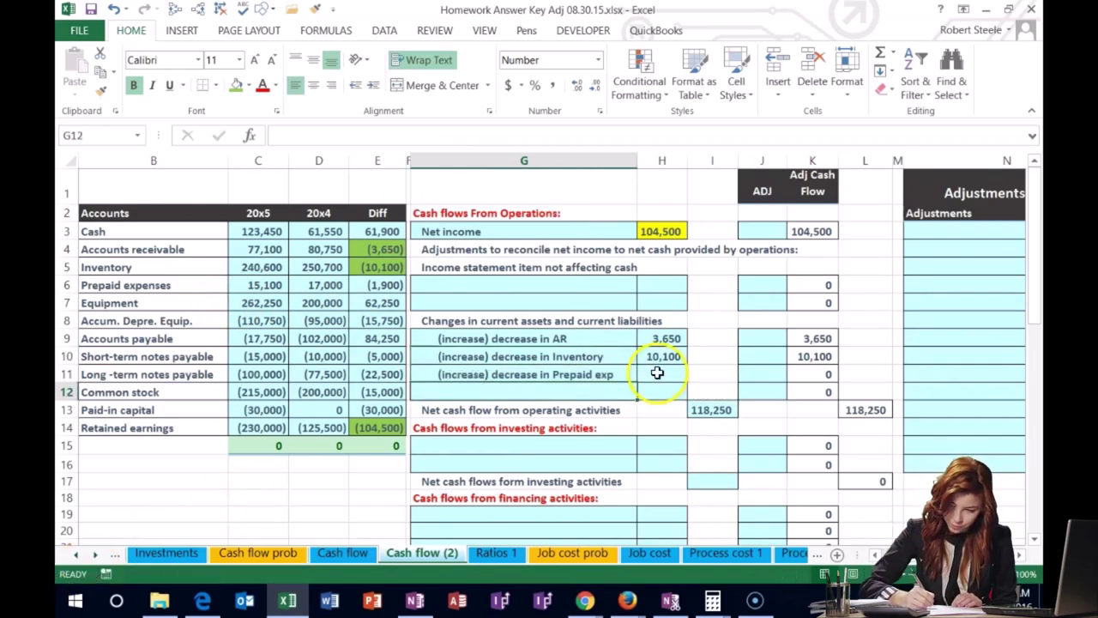
{"action": "left_click", "coordinate": [657, 374]}
{"action": "type", "text": "-"}
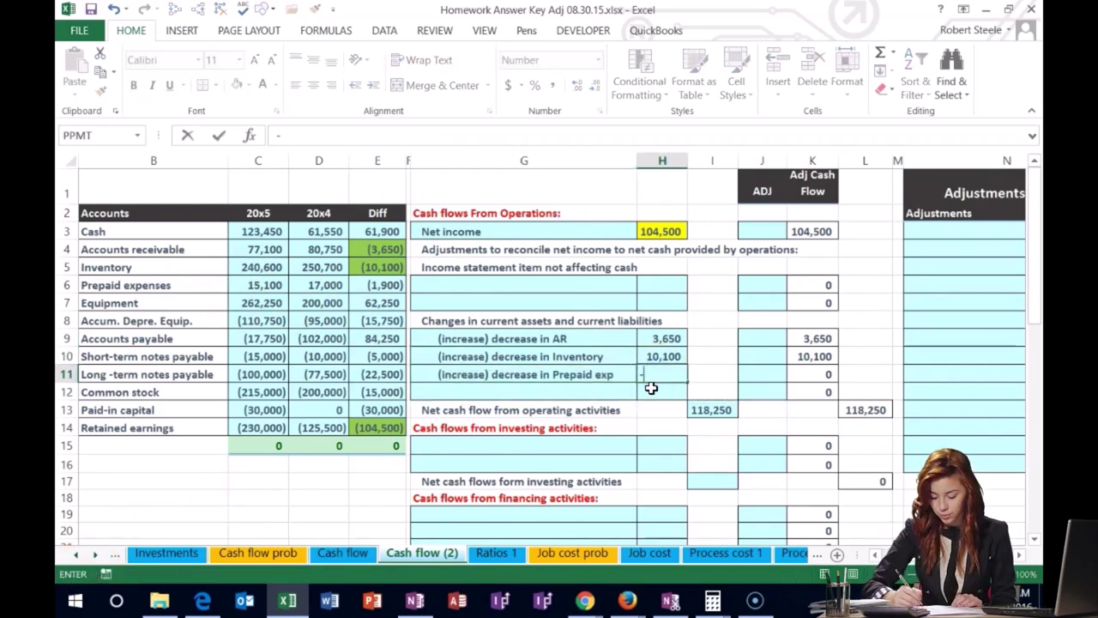
{"action": "left_click", "coordinate": [384, 284]}
{"action": "key", "text": "Return"}
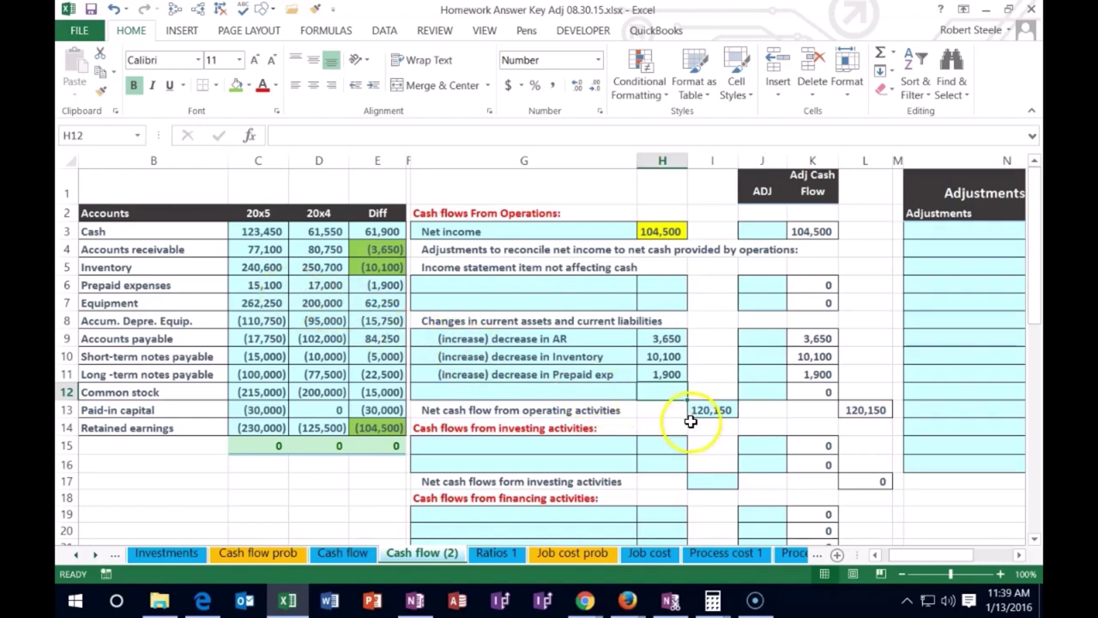
Fill the Prepaid expenses difference in E6 with the same green as the other used differences
{"action": "left_click", "coordinate": [378, 285]}
{"action": "right_click", "coordinate": [378, 285]}
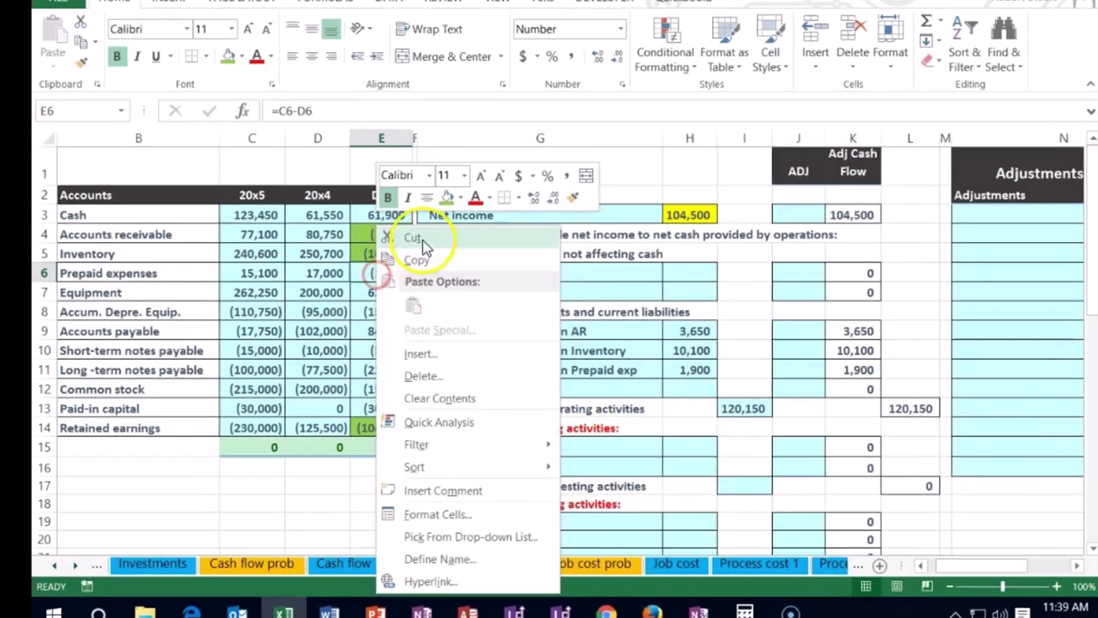
{"action": "left_click", "coordinate": [439, 218]}
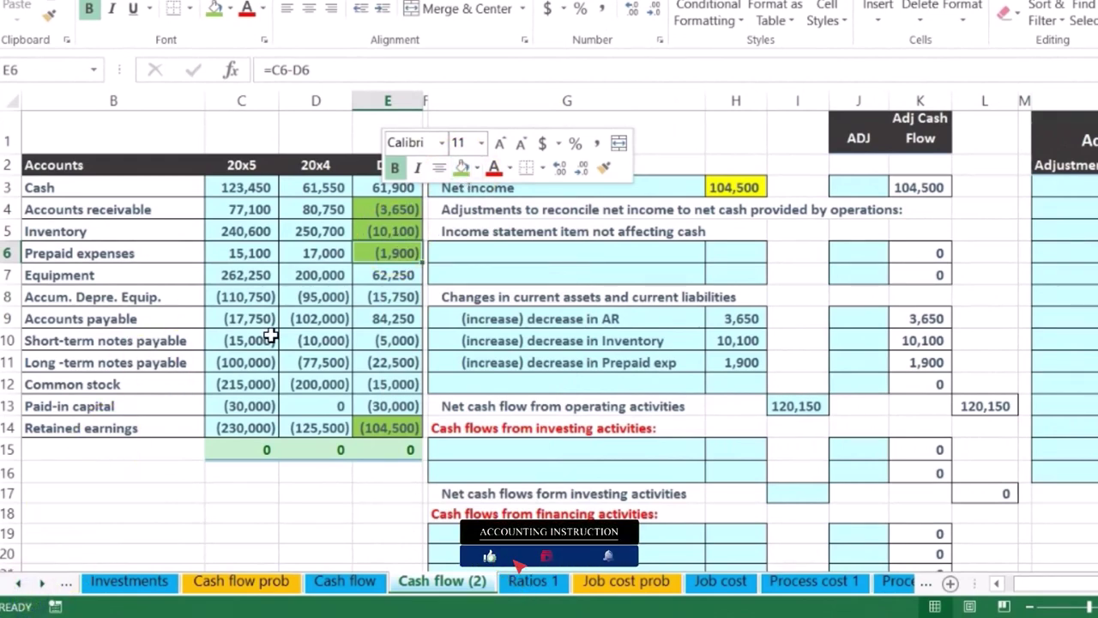
Examine the operating, investing and financing section headings to decide where the Equipment difference belongs
{"action": "left_click", "coordinate": [539, 283]}
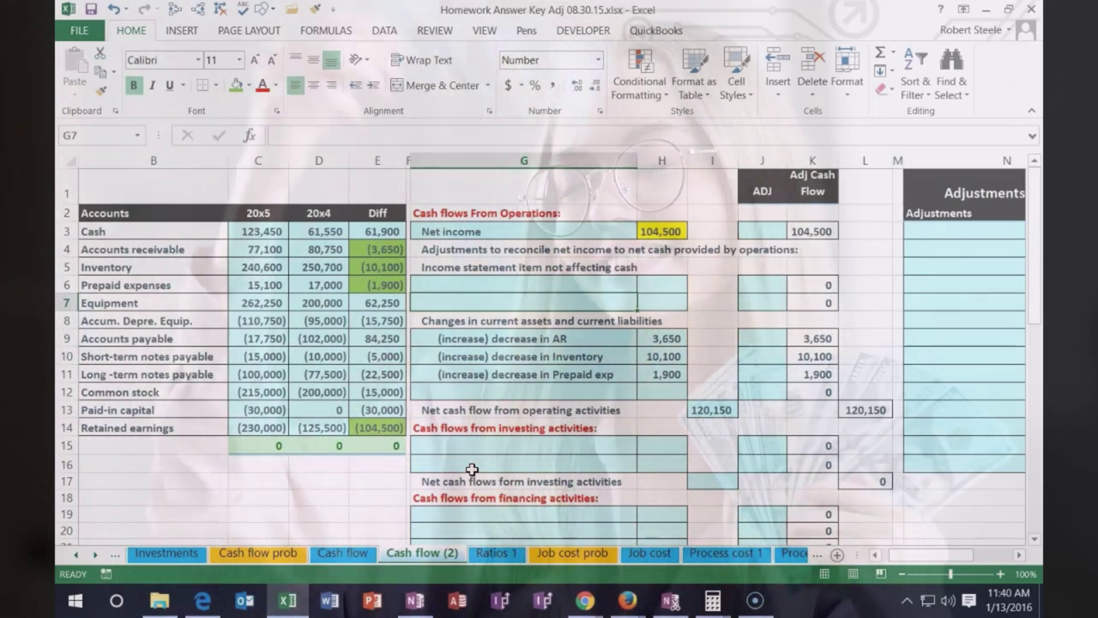
{"action": "left_click", "coordinate": [485, 217]}
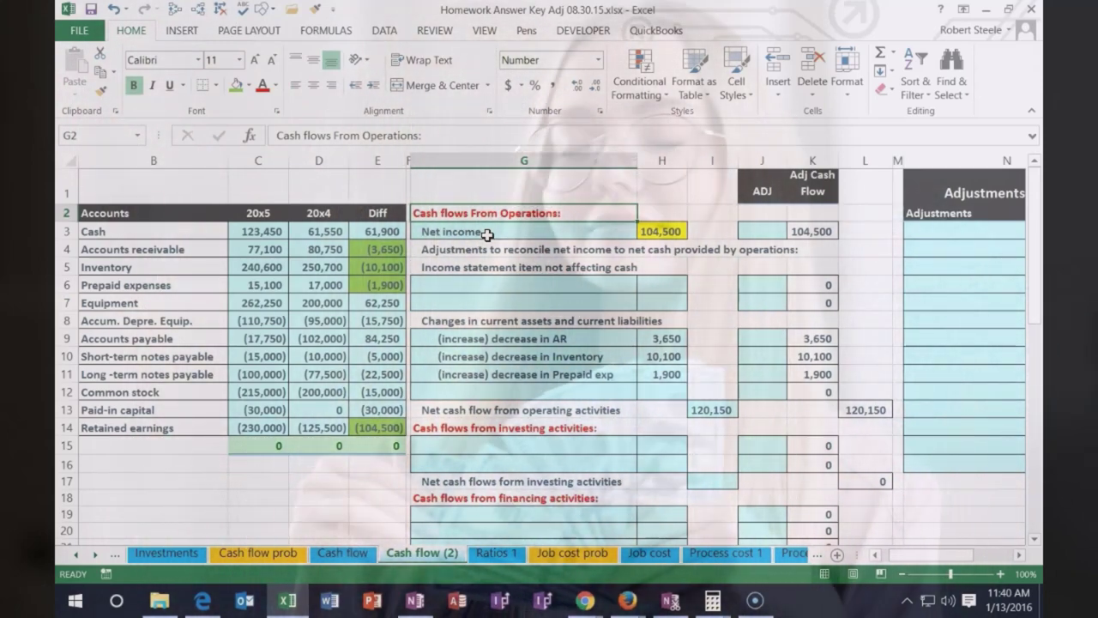
{"action": "left_click", "coordinate": [494, 426]}
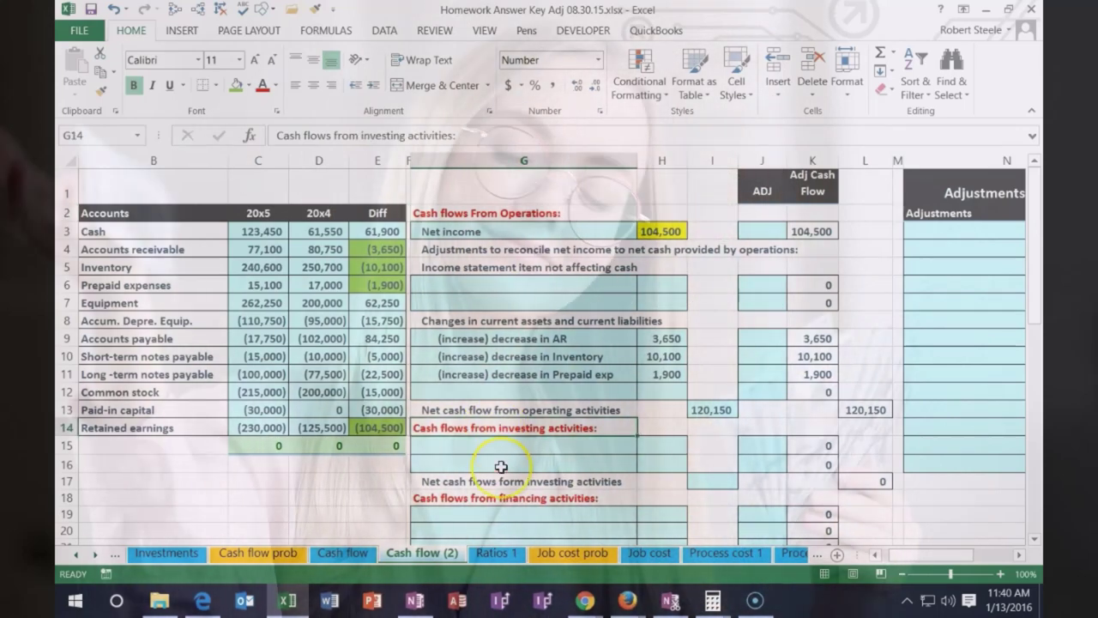
{"action": "key", "text": "Down"}
{"action": "key", "text": "Down"}
{"action": "key", "text": "Down"}
{"action": "key", "text": "Down"}
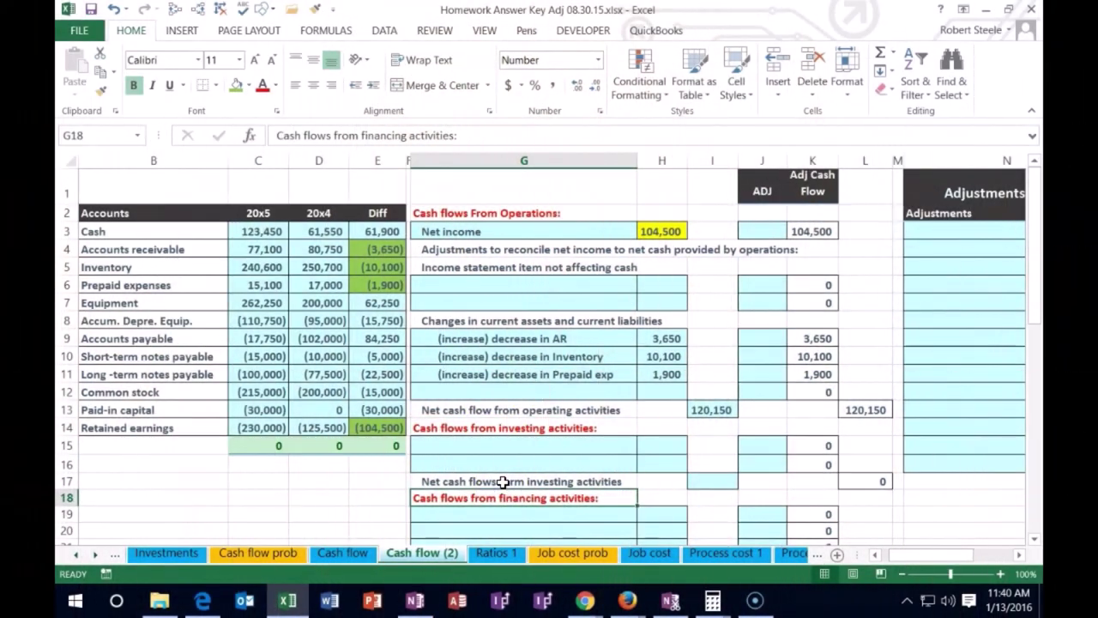
{"action": "left_click", "coordinate": [495, 429]}
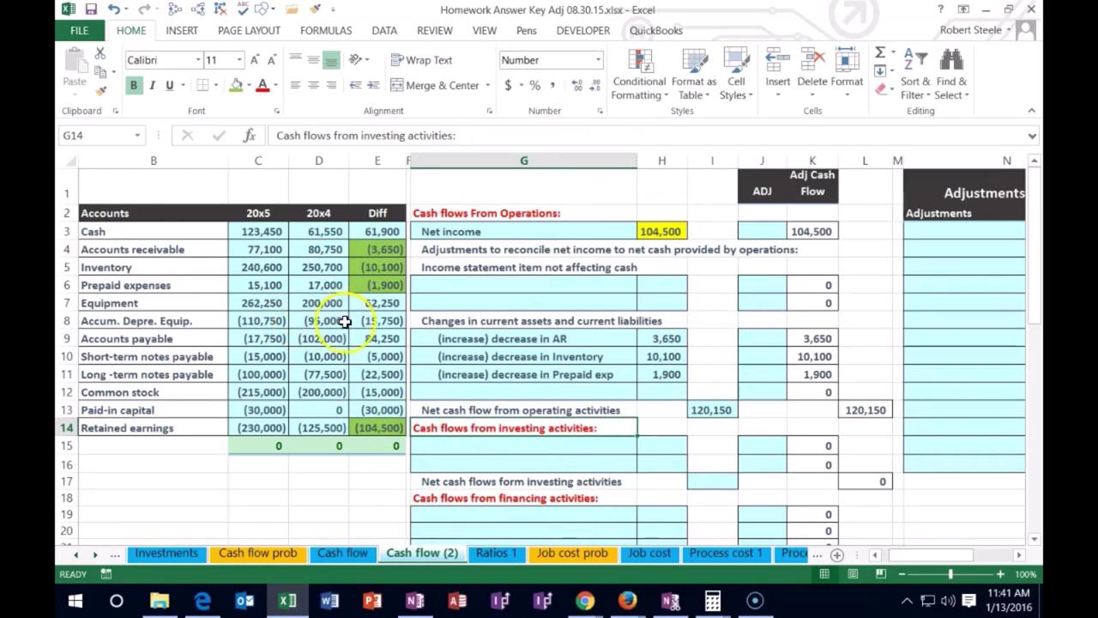
Label G15 "Cash paid for purchase of equipment" and enter the sign-reversed Equipment difference, -E7, in H15
{"action": "left_click", "coordinate": [451, 452]}
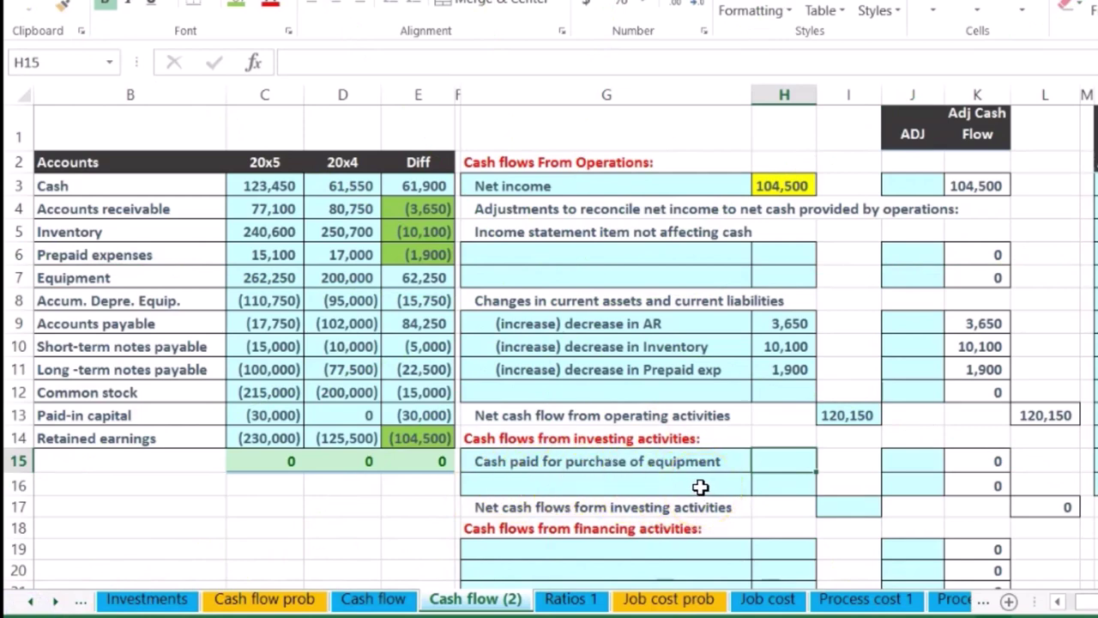
{"action": "type", "text": "-"}
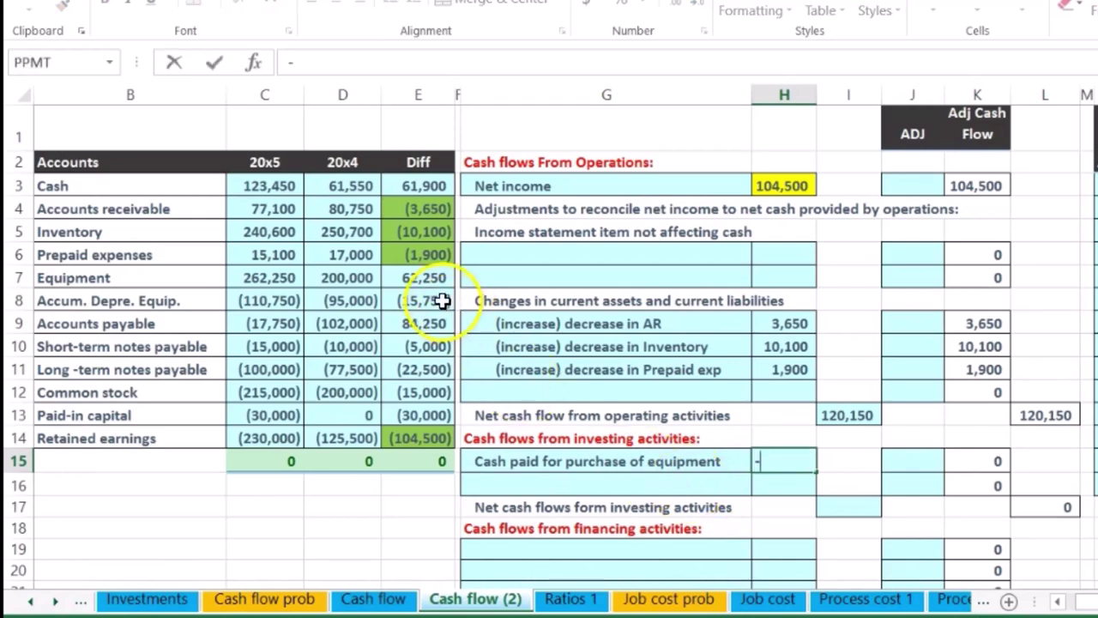
{"action": "left_click", "coordinate": [425, 280]}
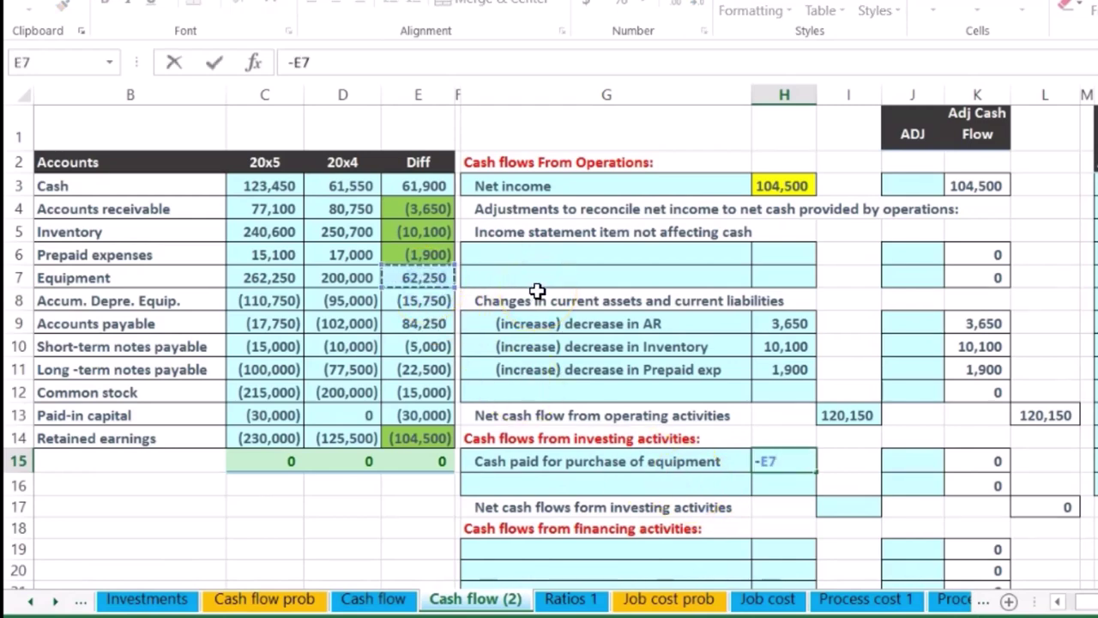
{"action": "key", "text": "Return"}
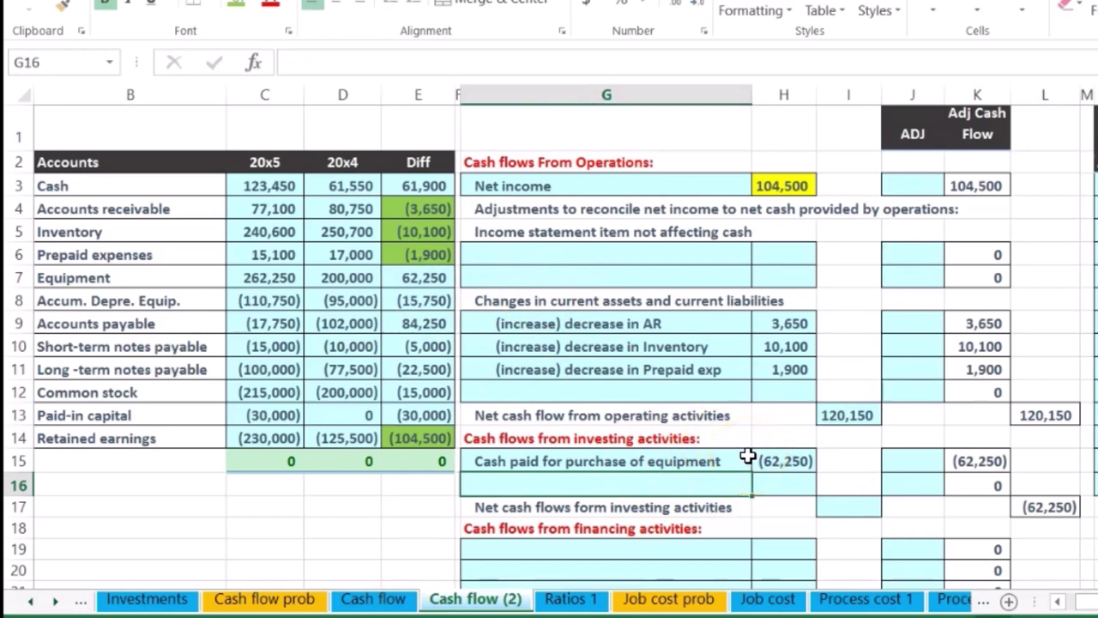
Fill the Equipment difference in E7 with the used-account green and highlight the equipment purchase amount in H15 in yellow
{"action": "right_click", "coordinate": [430, 276]}
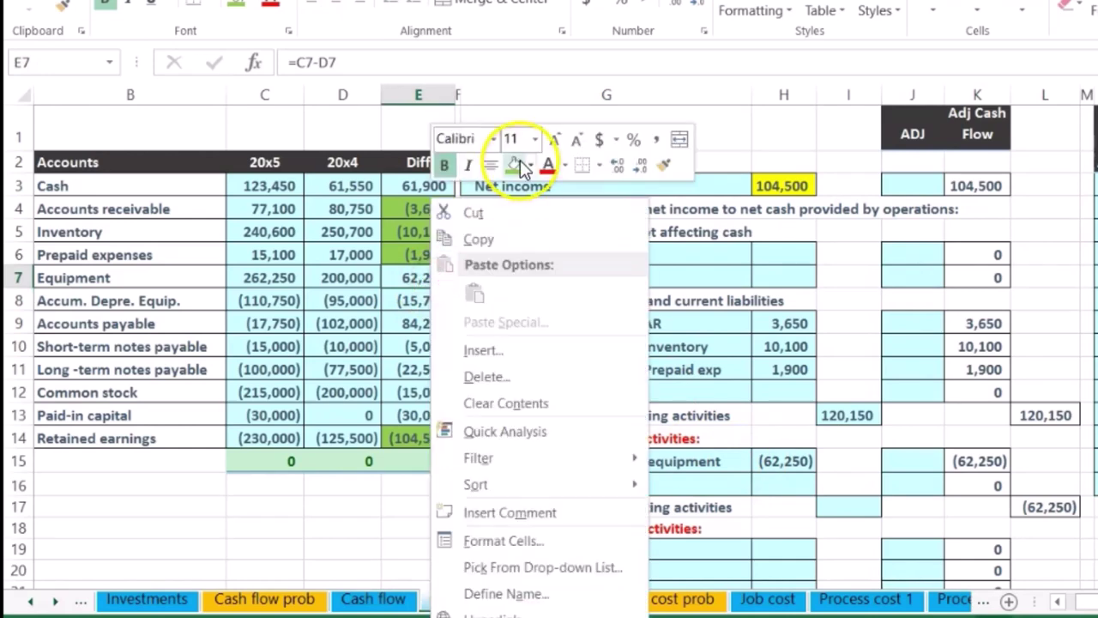
{"action": "left_click", "coordinate": [520, 161]}
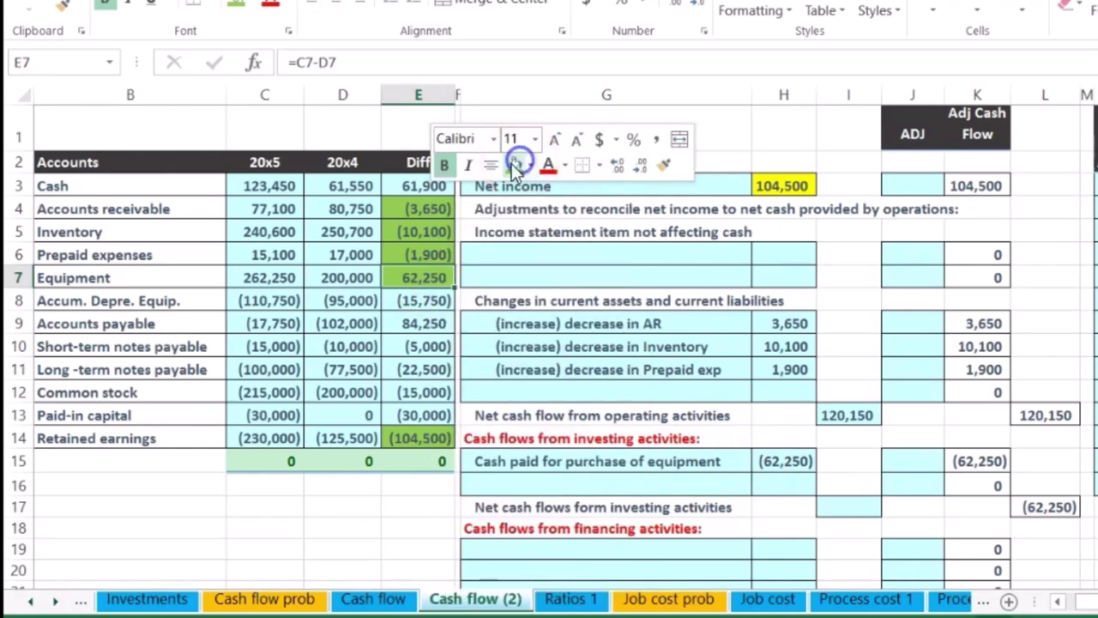
{"action": "left_click", "coordinate": [783, 455]}
{"action": "right_click", "coordinate": [764, 464]}
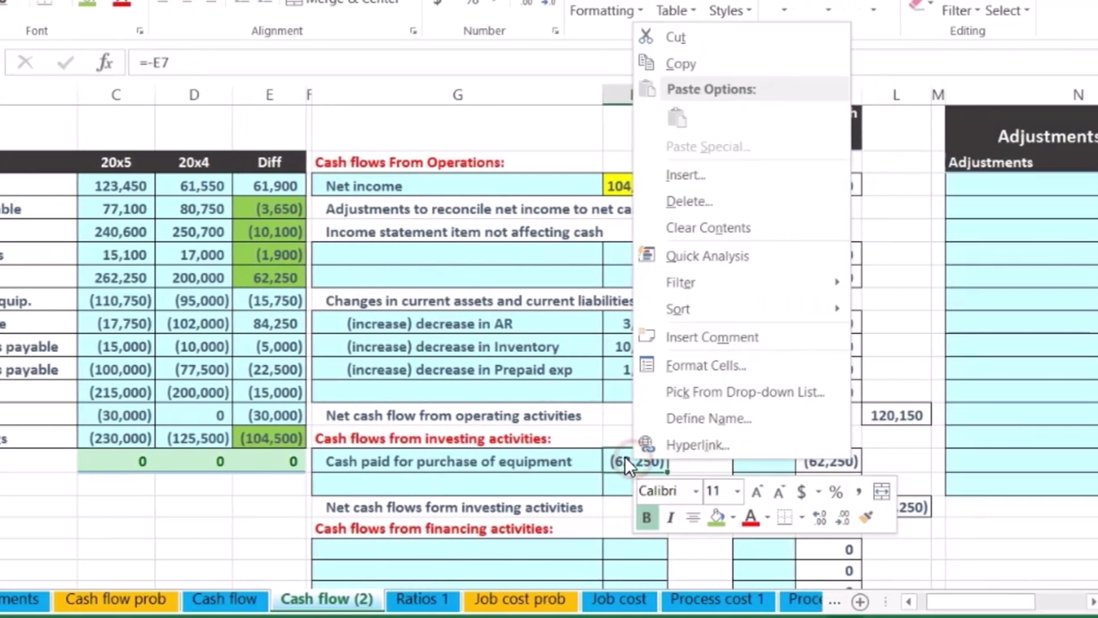
{"action": "left_click", "coordinate": [708, 517]}
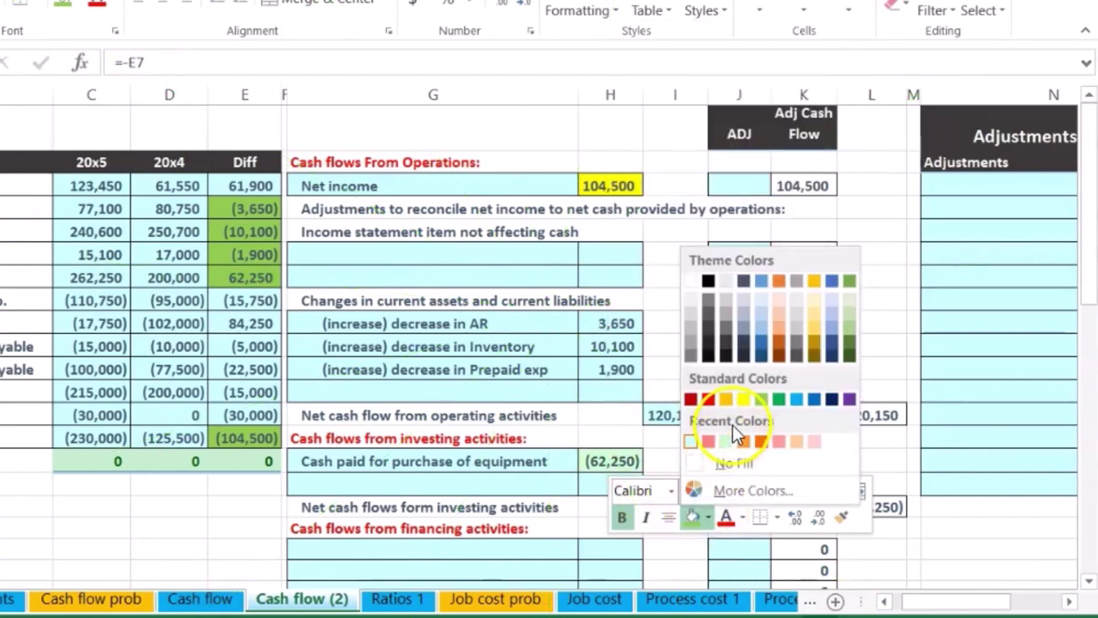
{"action": "left_click", "coordinate": [744, 400]}
Review the accumulated depreciation row B8:E8 against the three cash flow section headings to decide where its difference belongs
{"action": "left_click", "coordinate": [508, 455]}
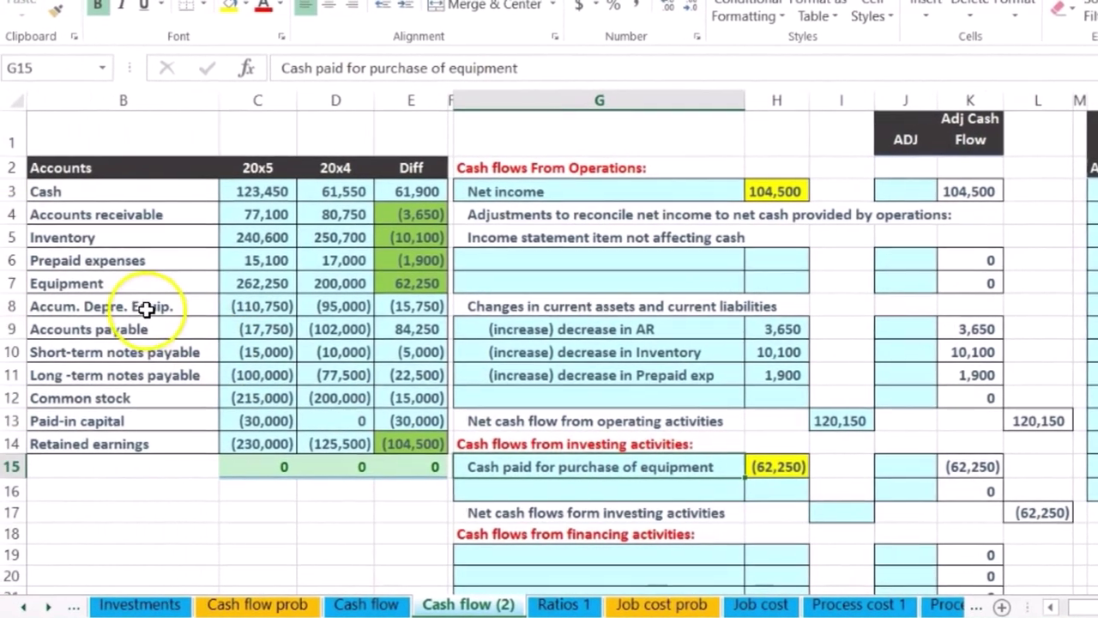
{"action": "left_click_drag", "start_coordinate": [144, 306], "coordinate": [380, 315]}
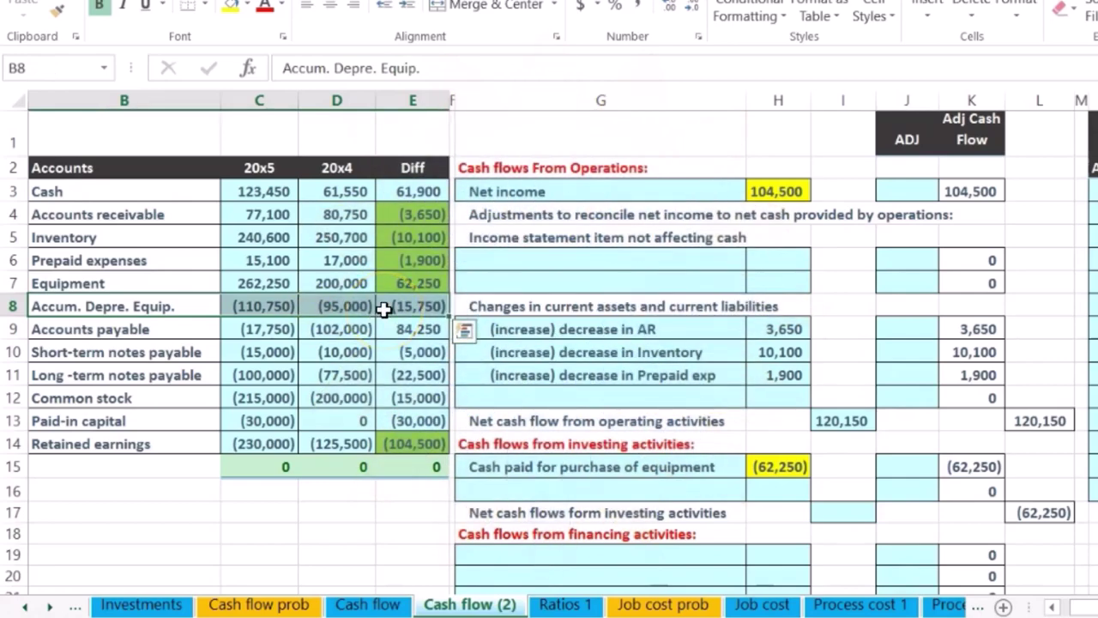
{"action": "left_click", "coordinate": [506, 168]}
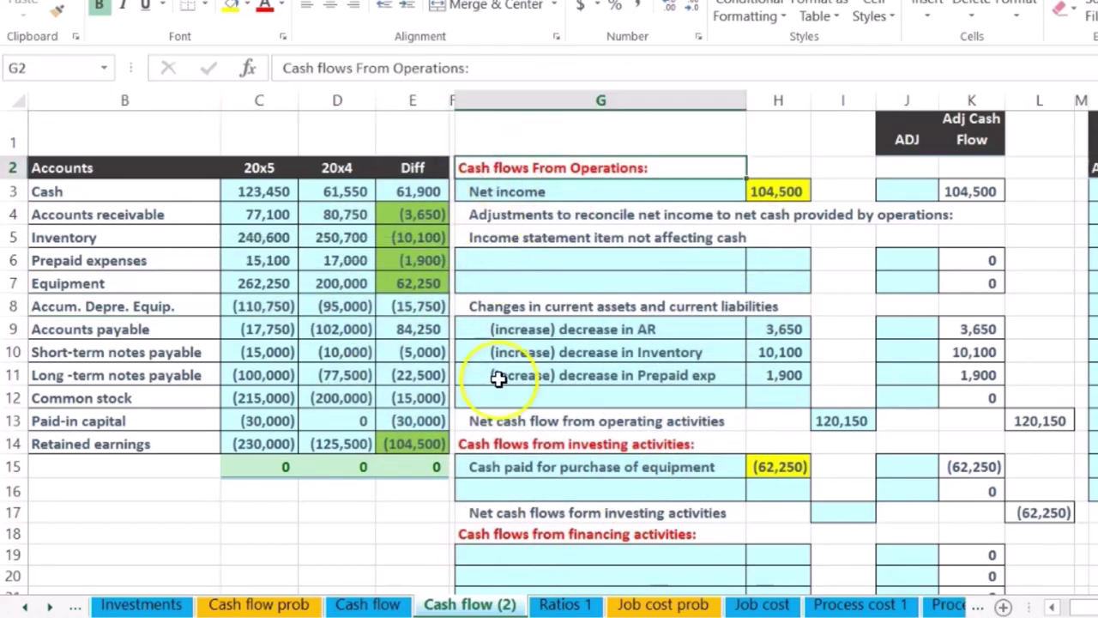
{"action": "left_click", "coordinate": [496, 439]}
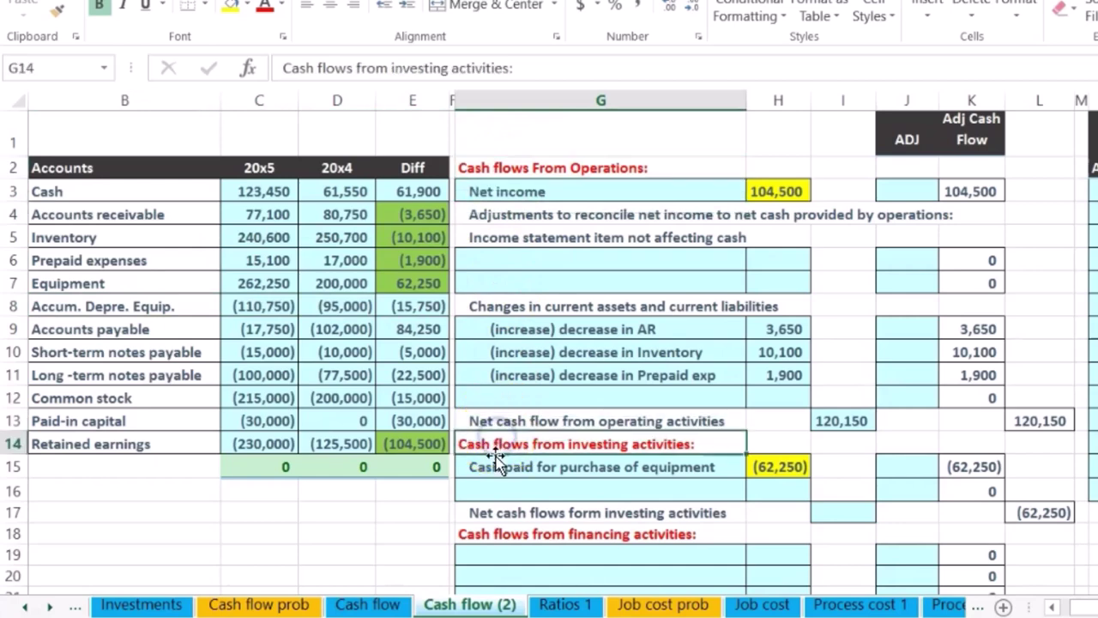
{"action": "left_click", "coordinate": [491, 534]}
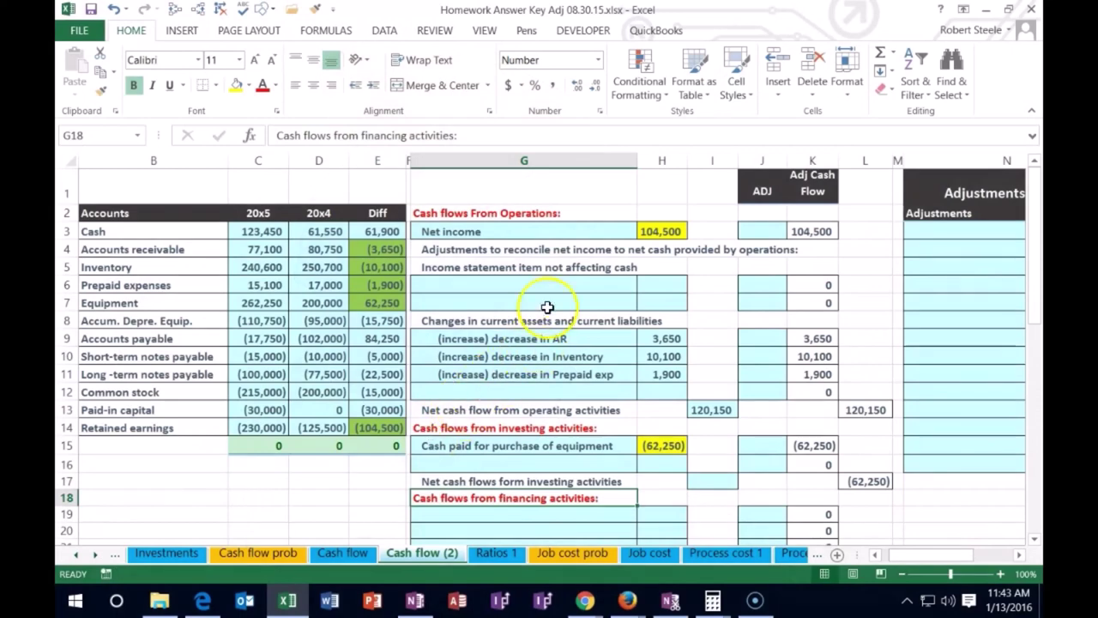
{"action": "left_click", "coordinate": [582, 217]}
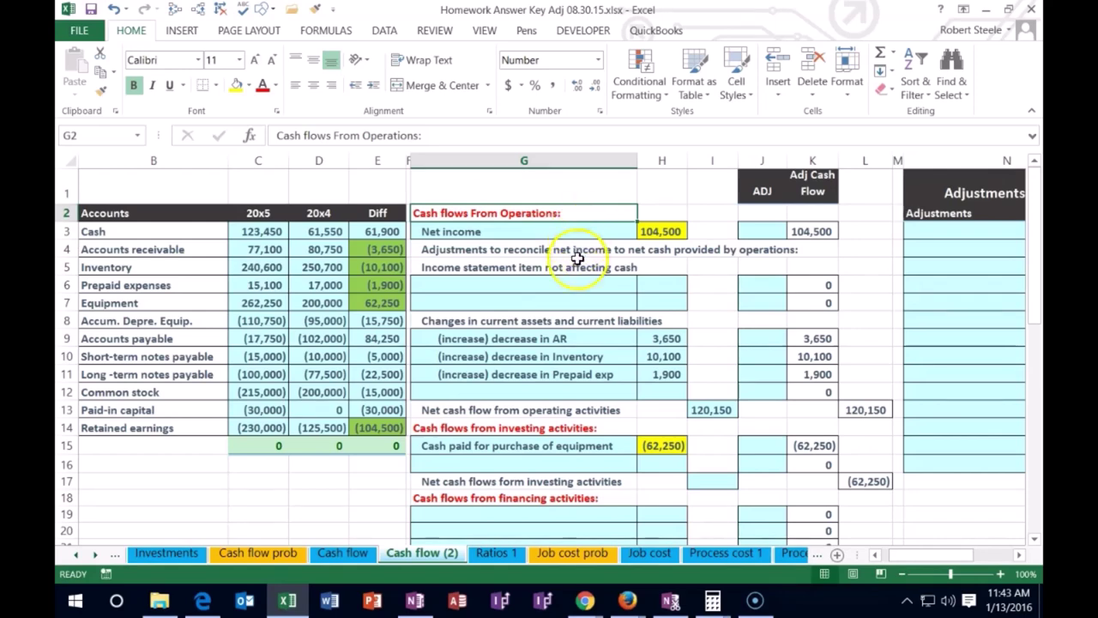
Label G6 "Depreciation" under the income statement items not affecting cash and enter the sign-reversed accumulated depreciation difference, -E8, in H6
{"action": "left_click", "coordinate": [541, 288]}
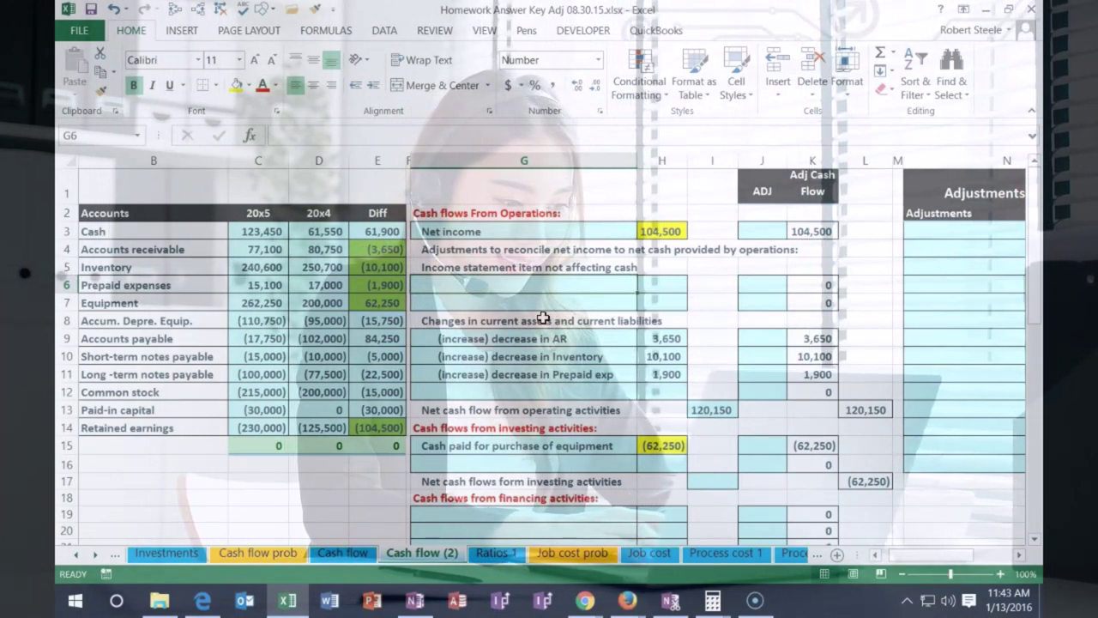
{"action": "type", "text": "Dep"}
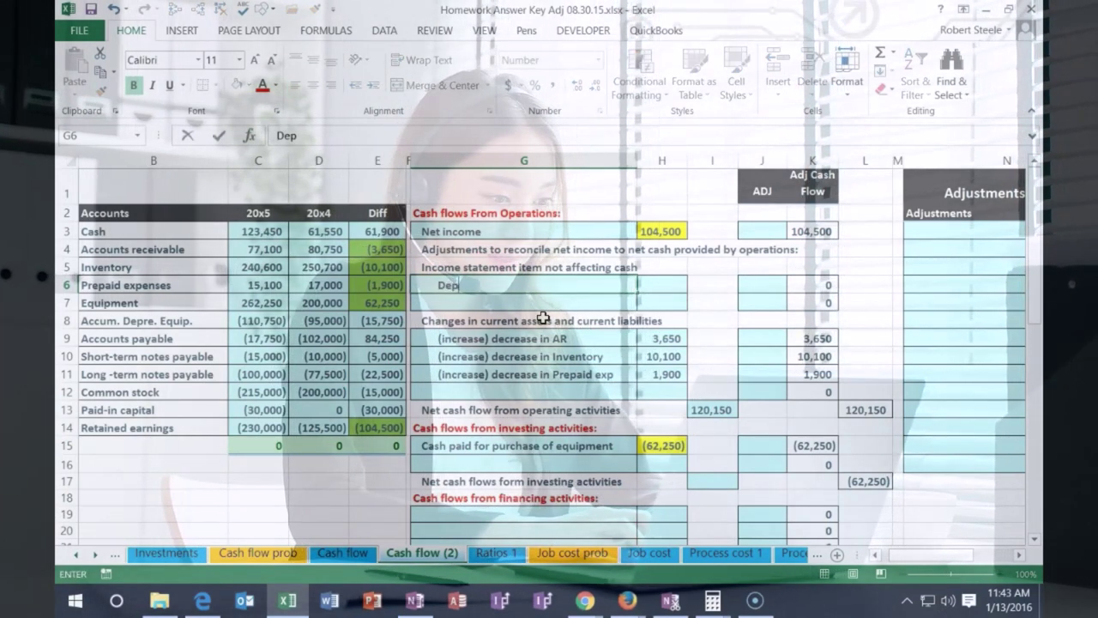
{"action": "type", "text": "reciation"}
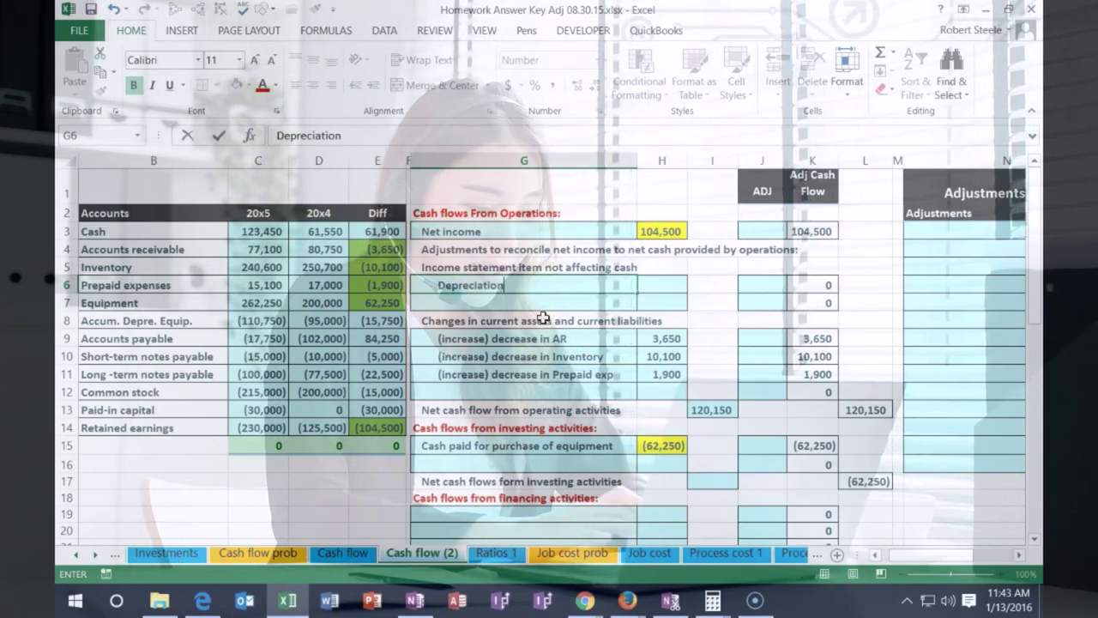
{"action": "key", "text": "Tab"}
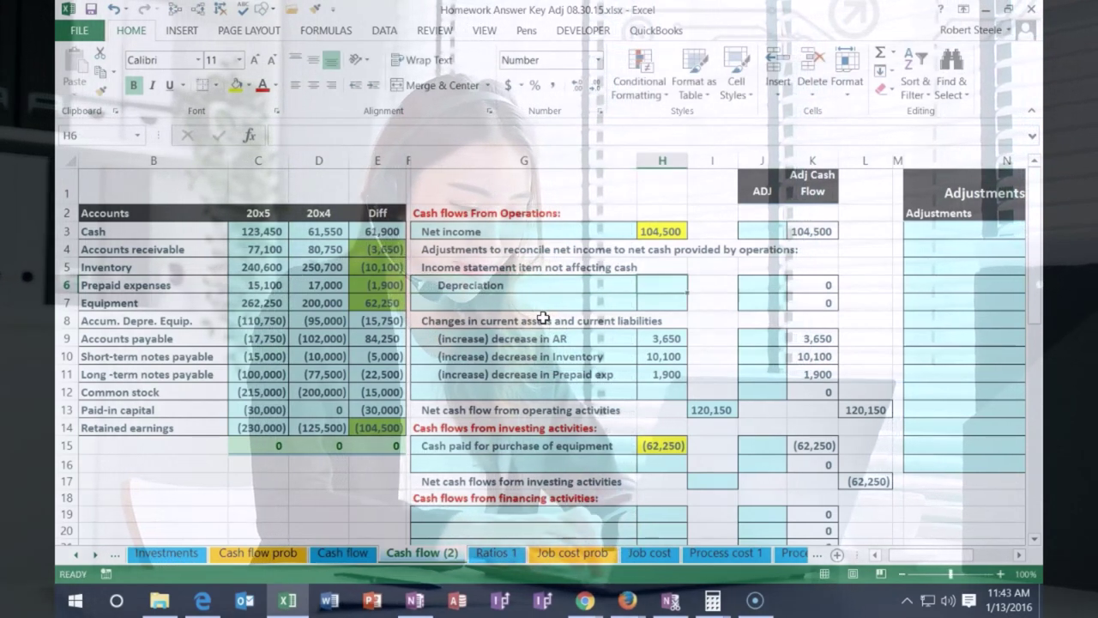
{"action": "type", "text": "-"}
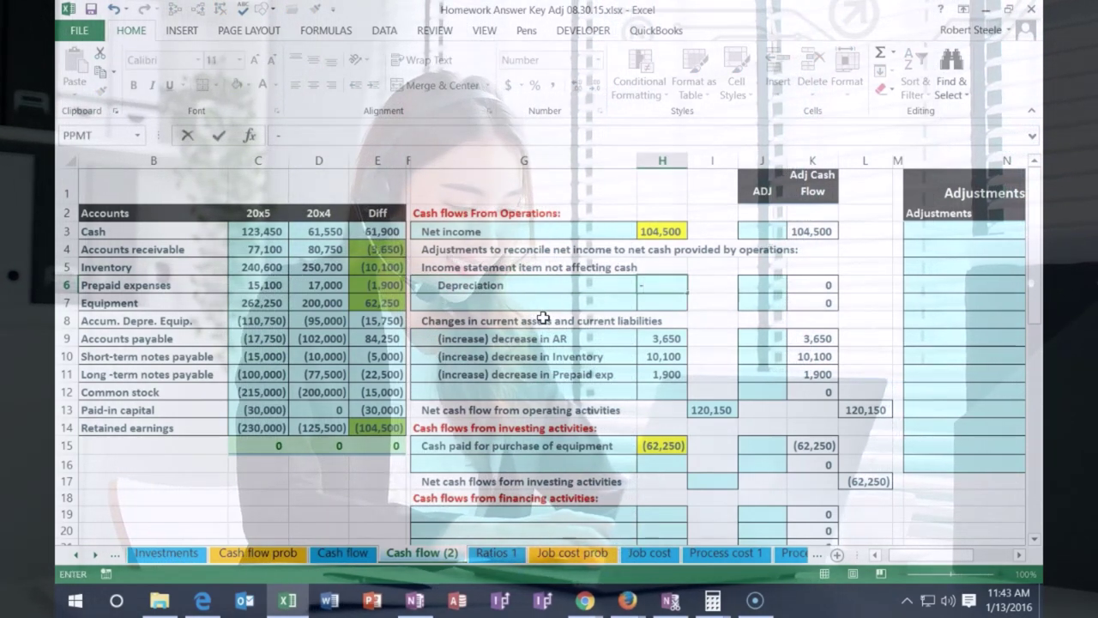
{"action": "left_click", "coordinate": [393, 323]}
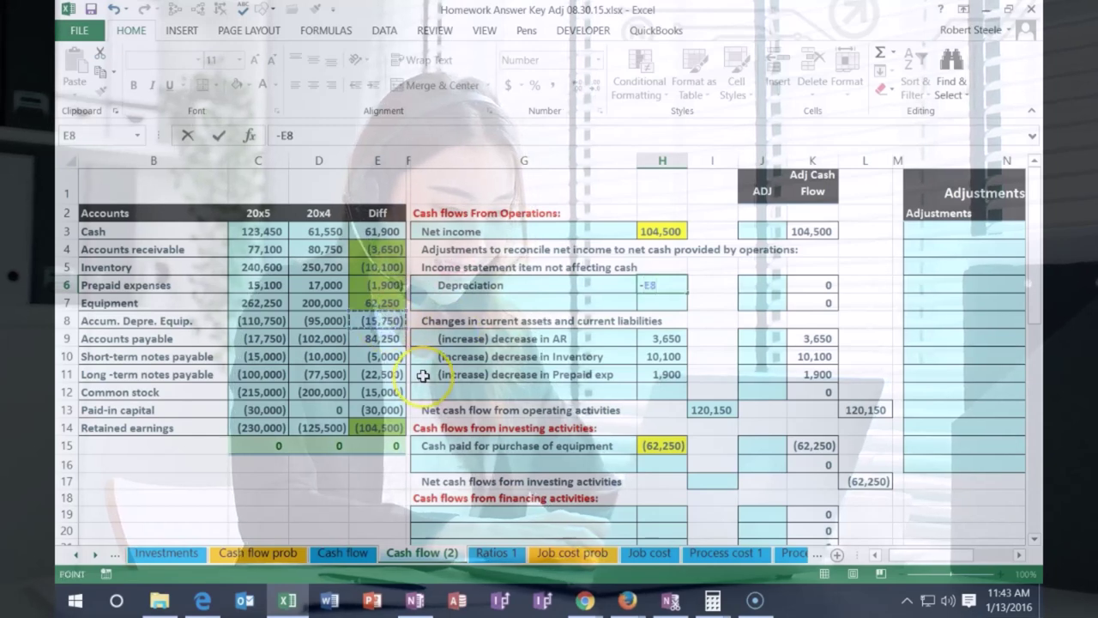
{"action": "key", "text": "Return"}
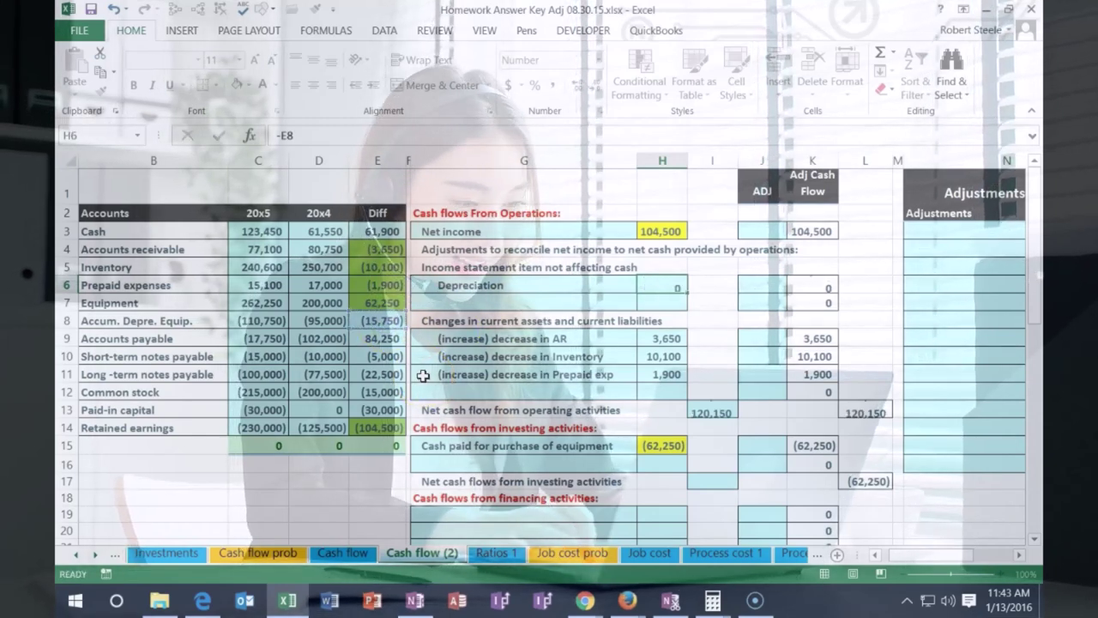
{"action": "key", "text": "Left"}
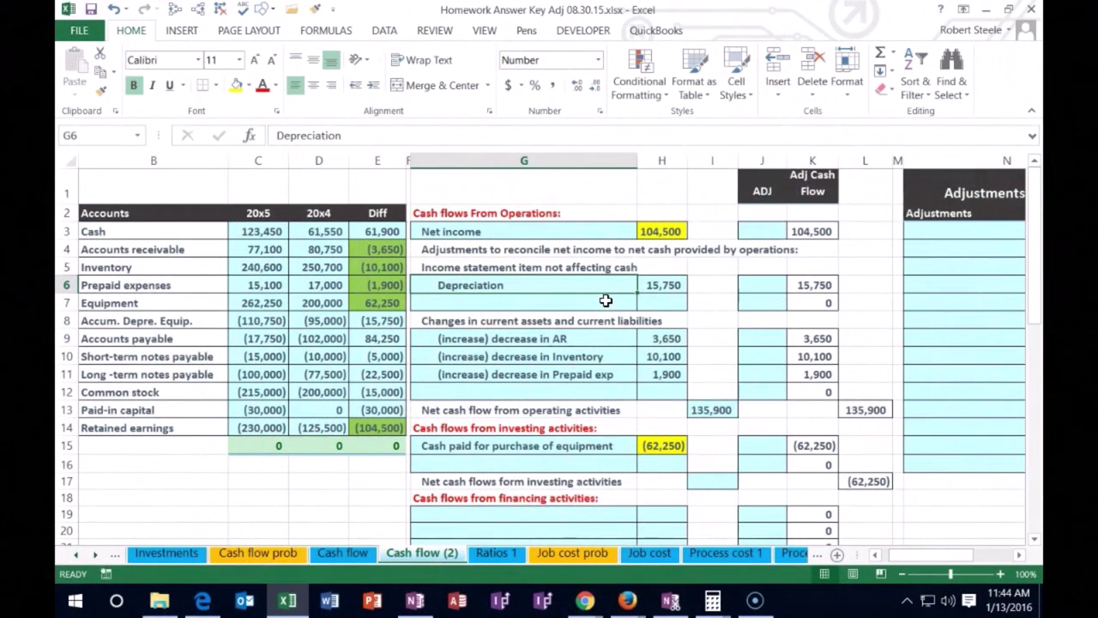
{"action": "left_click", "coordinate": [661, 230]}
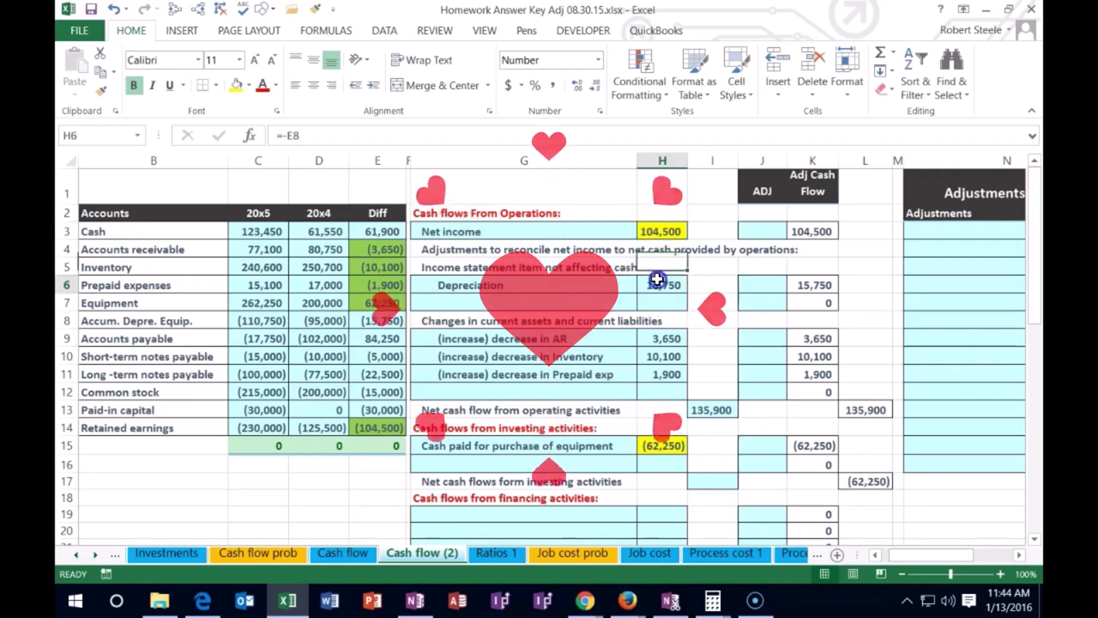
{"action": "left_click", "coordinate": [657, 278]}
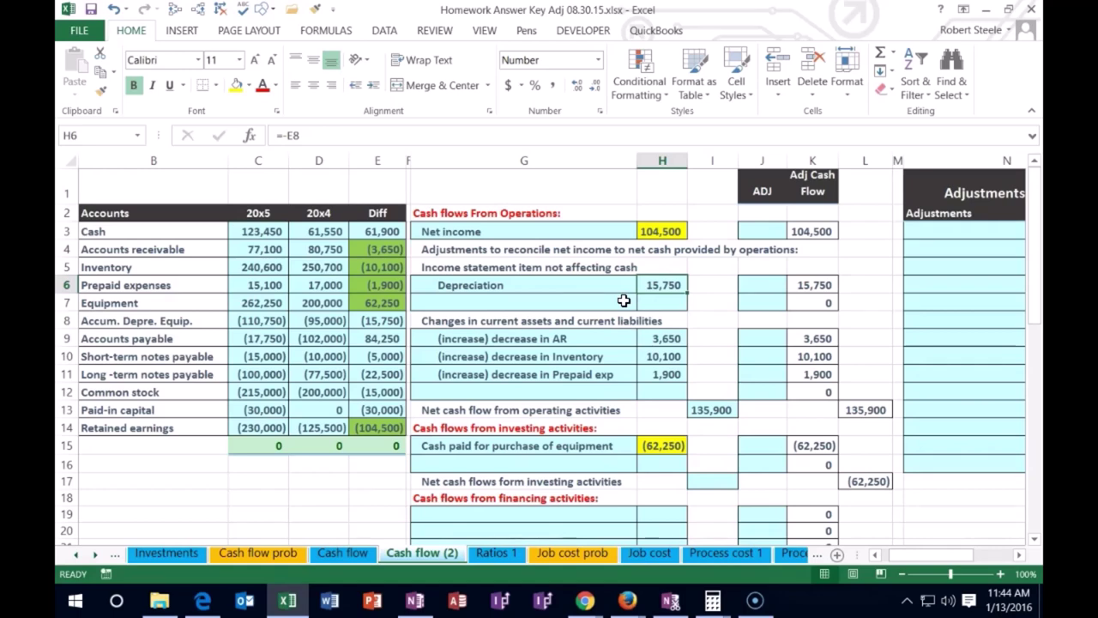
Fill the accumulated depreciation difference in E8 with the used-account green
{"action": "left_click", "coordinate": [377, 321]}
{"action": "right_click", "coordinate": [382, 321]}
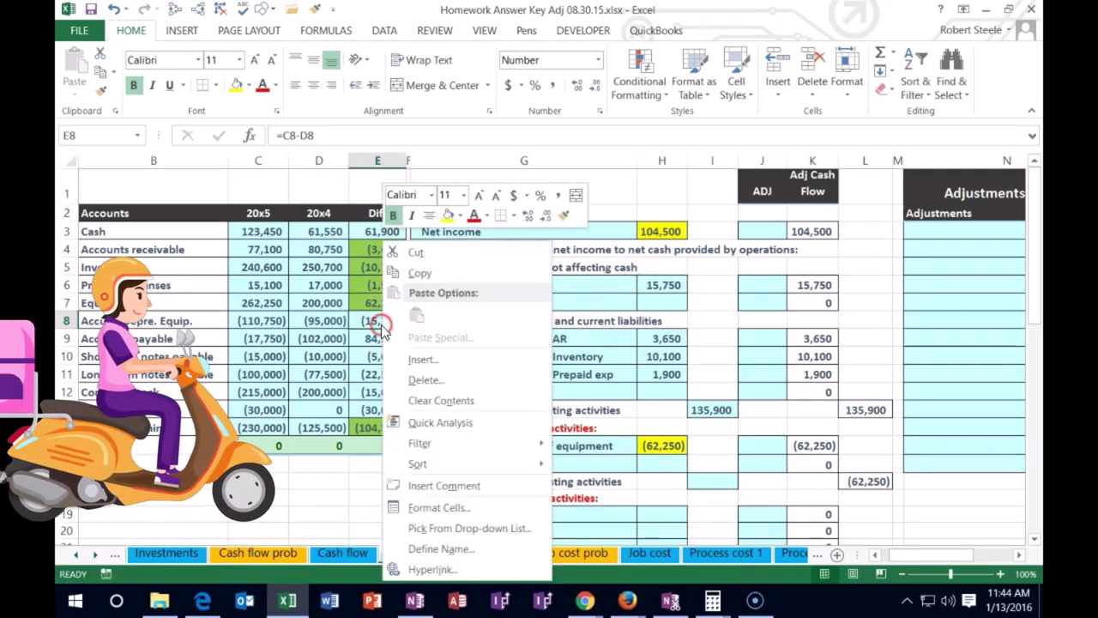
{"action": "left_click", "coordinate": [460, 216]}
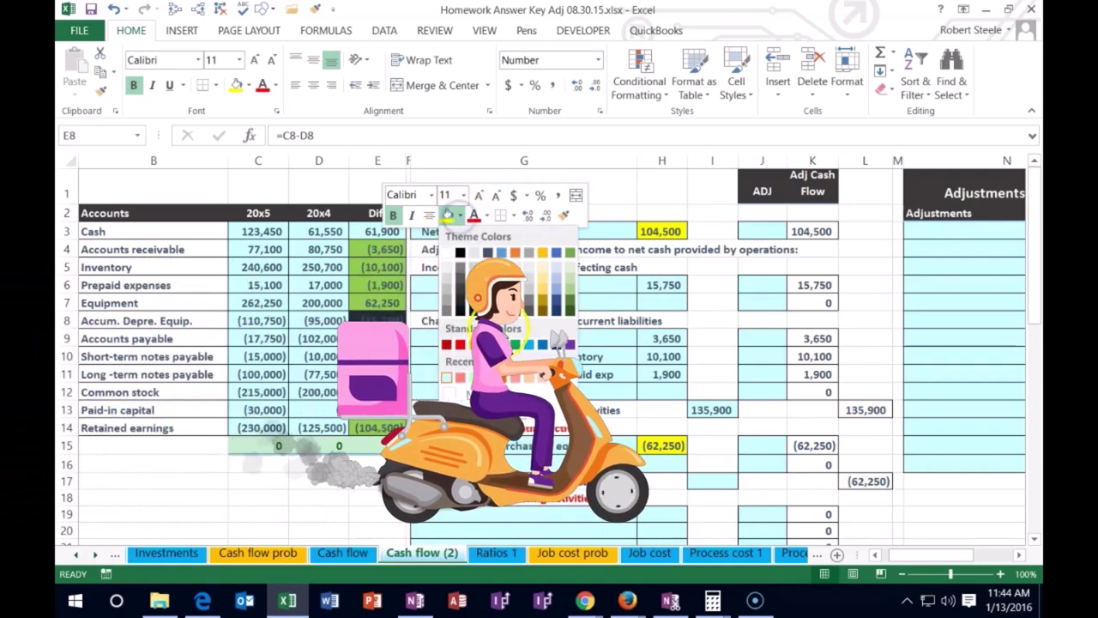
{"action": "left_click", "coordinate": [504, 346]}
{"action": "left_click", "coordinate": [532, 391]}
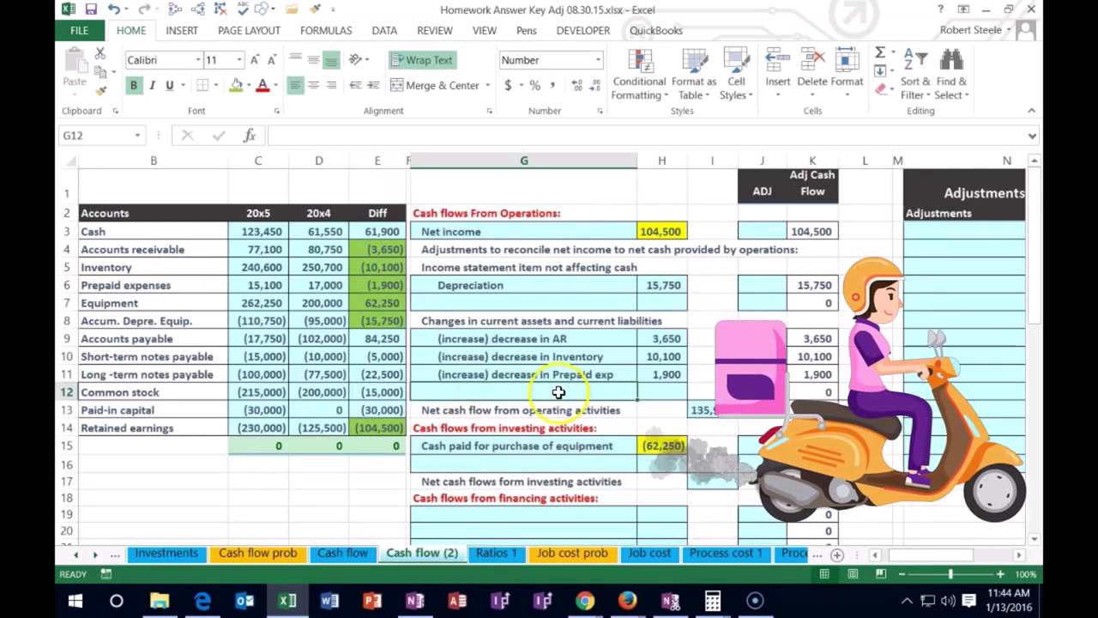
Highlight the depreciation amount in H6 in yellow
{"action": "left_click", "coordinate": [666, 284]}
{"action": "right_click", "coordinate": [667, 284]}
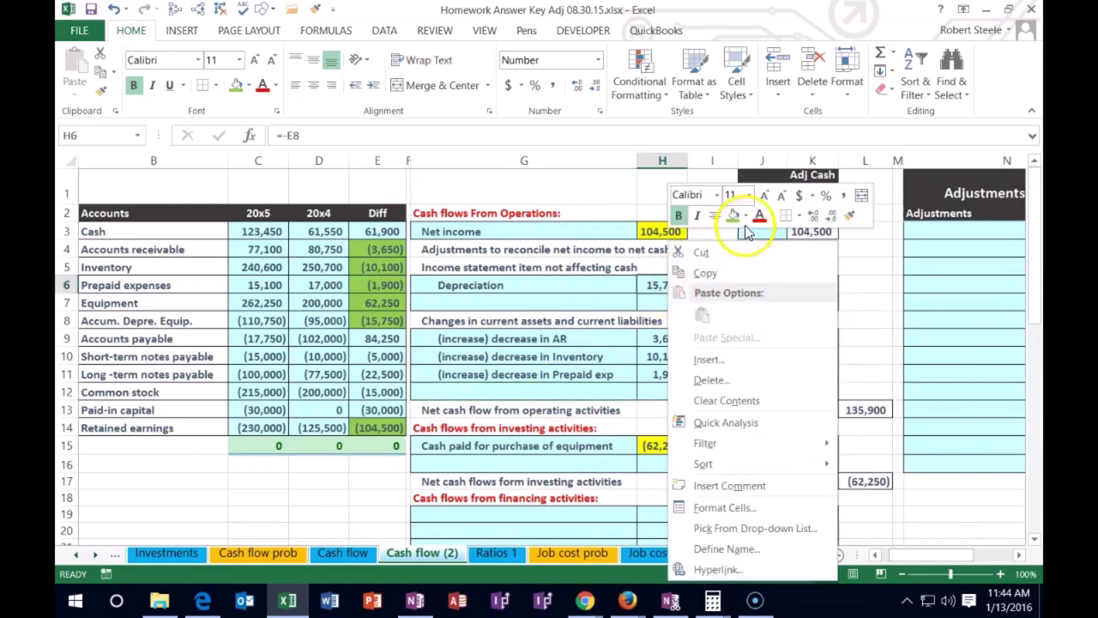
{"action": "left_click", "coordinate": [745, 217]}
{"action": "left_click", "coordinate": [773, 341]}
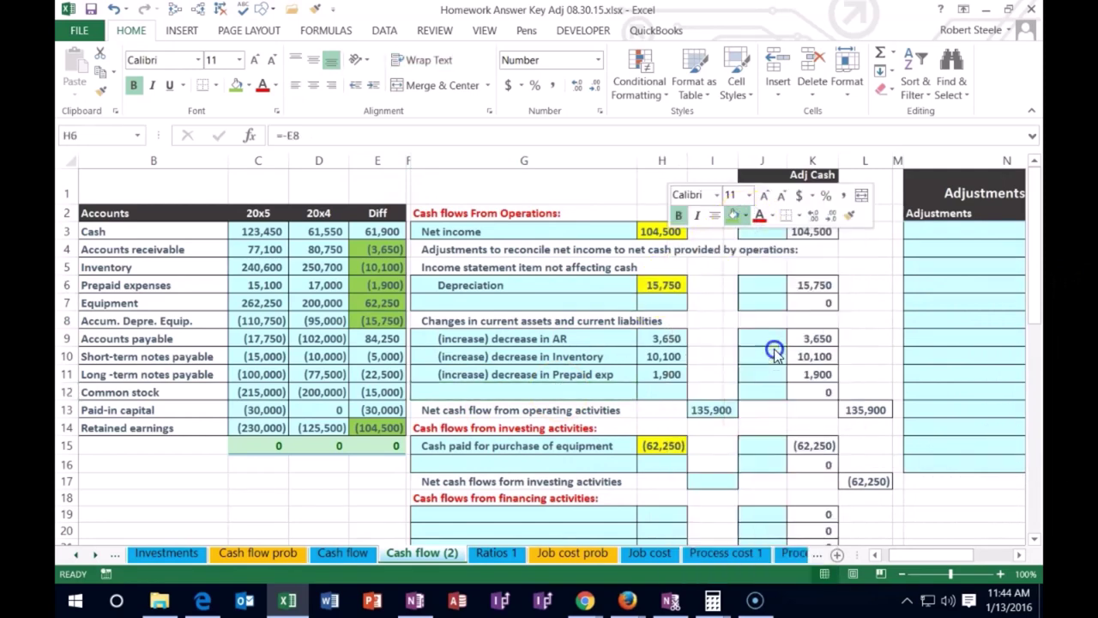
{"action": "left_click", "coordinate": [604, 285]}
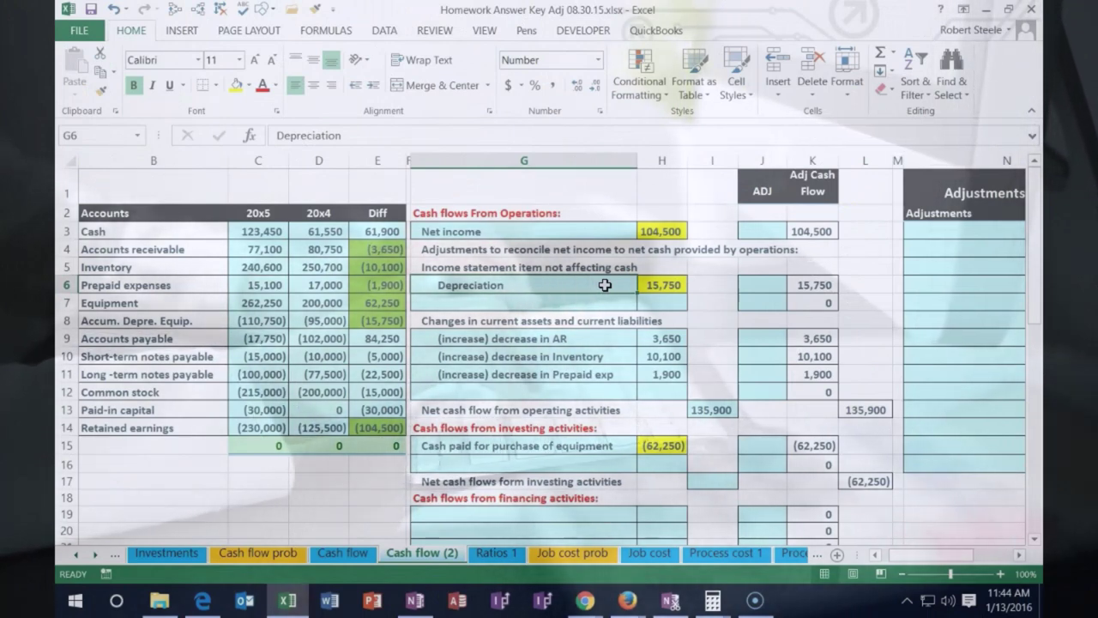
{"action": "left_click", "coordinate": [674, 277]}
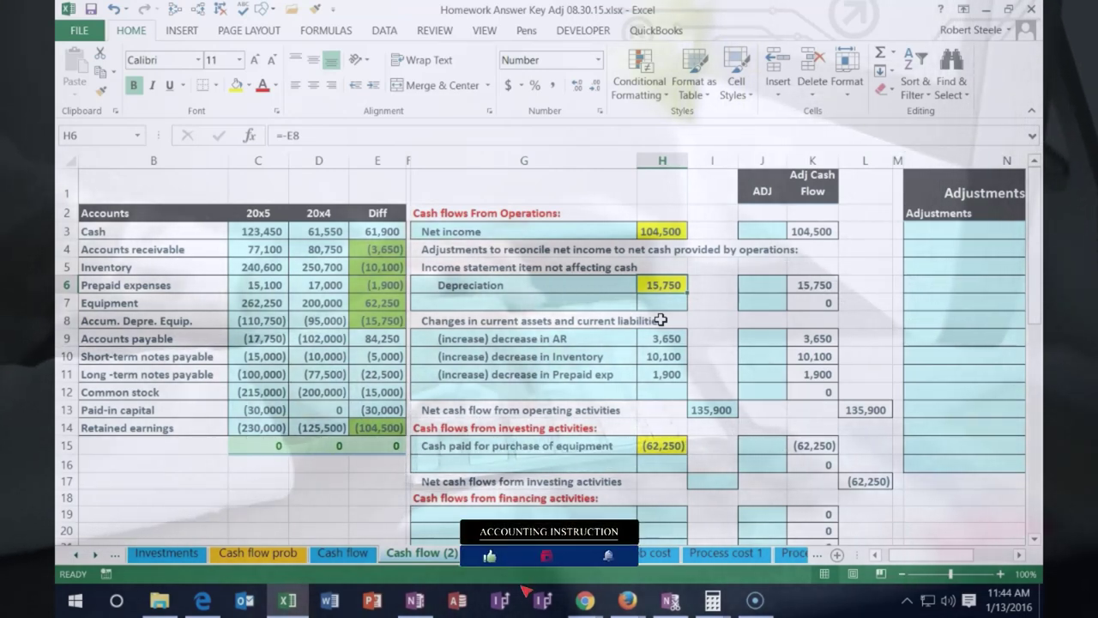
Copy the prepaid expense label from G11 down to G12 and reword it as "increase (decrease) in Prepaid exp"
{"action": "left_click", "coordinate": [200, 339]}
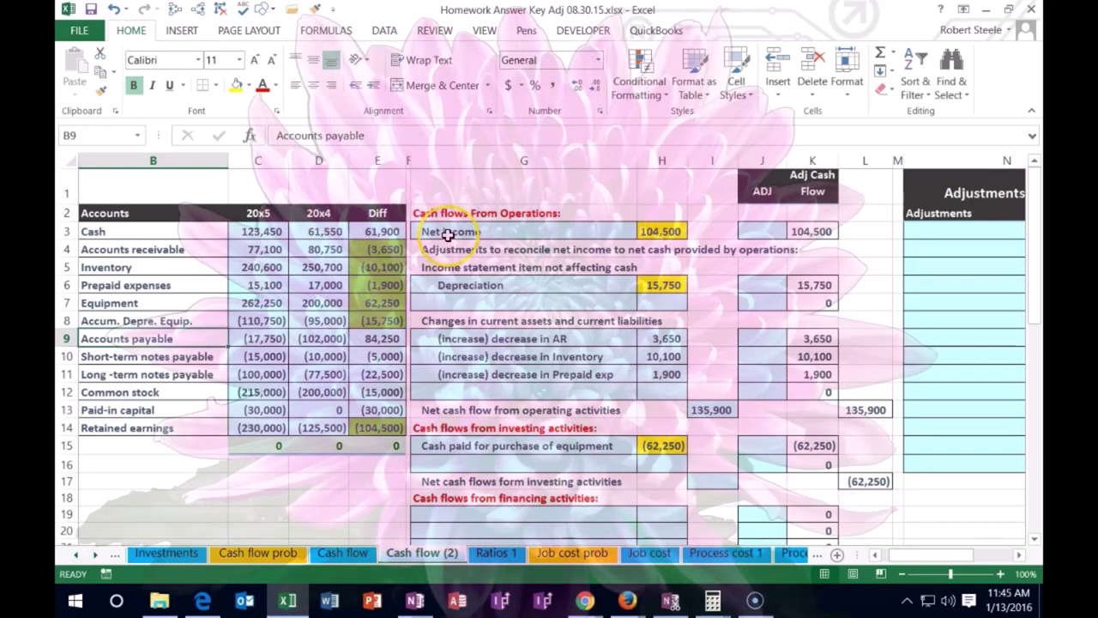
{"action": "left_click", "coordinate": [436, 320]}
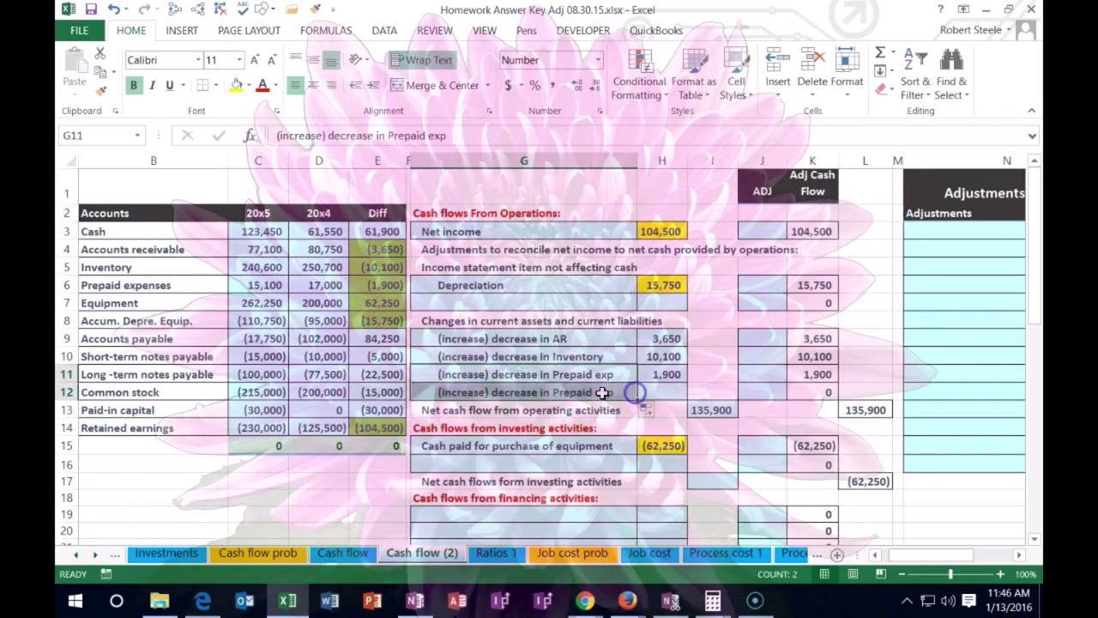
{"action": "double_click", "coordinate": [489, 392]}
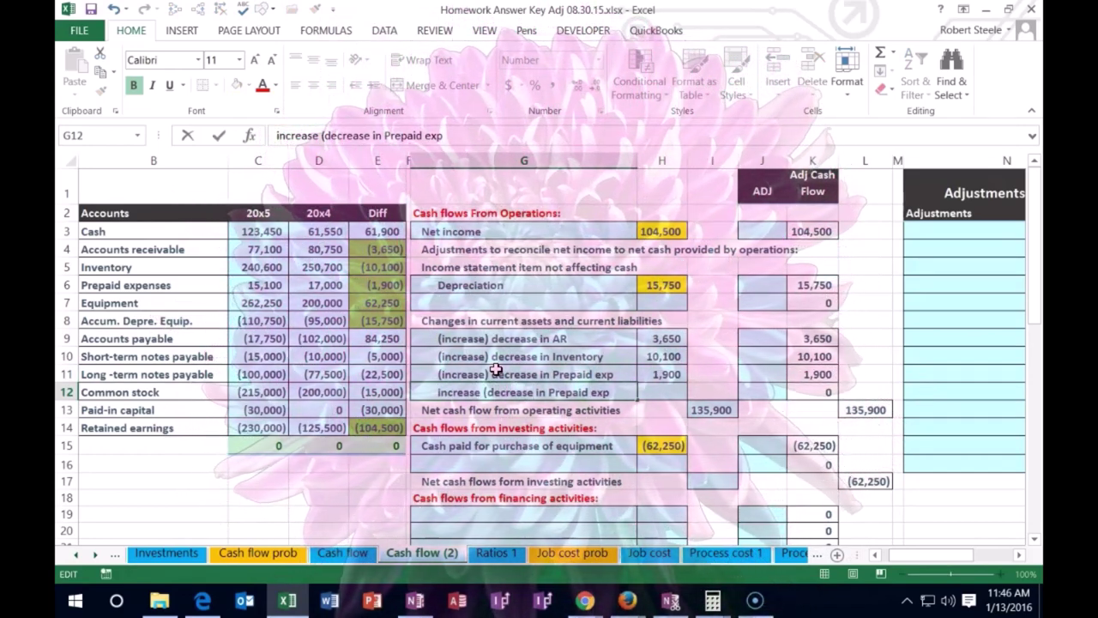
{"action": "key", "text": "Return"}
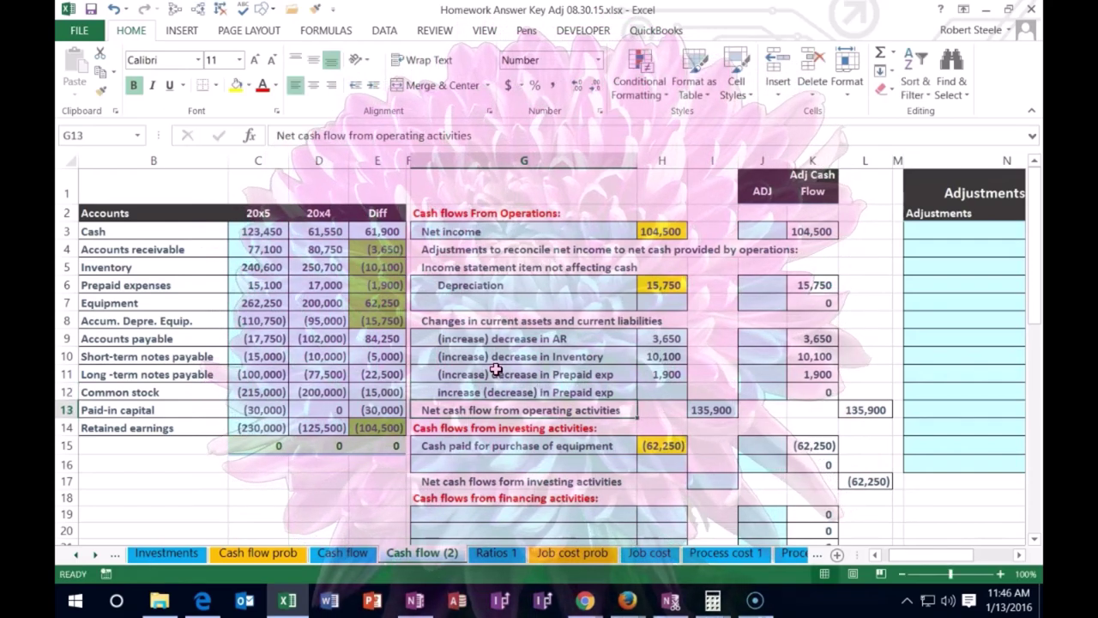